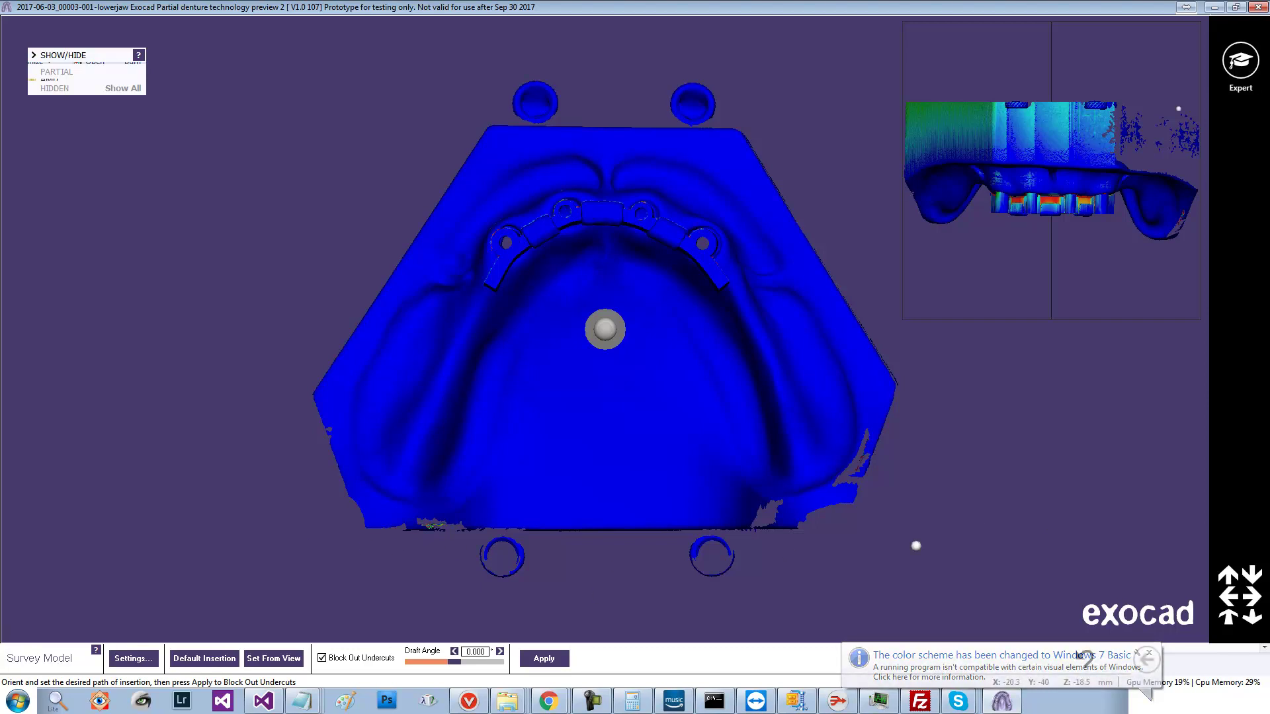
# Skip applying the survey, switch to expert mode and trim away the lower base and loose scan pieces with a plane selection in Trim Scan.
pyautogui.moveTo(975, 505); pyautogui.dragTo(923, 484, button='right')
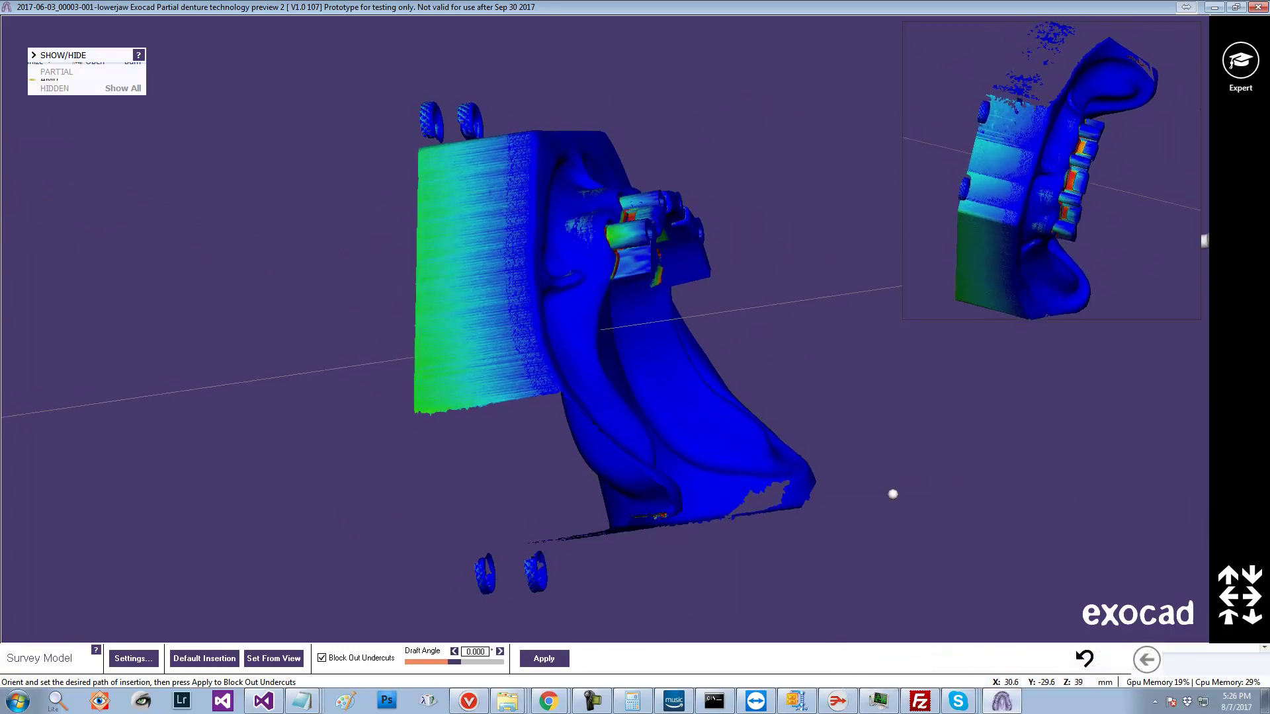
pyautogui.moveTo(258, 462); pyautogui.dragTo(483, 401, button='right')
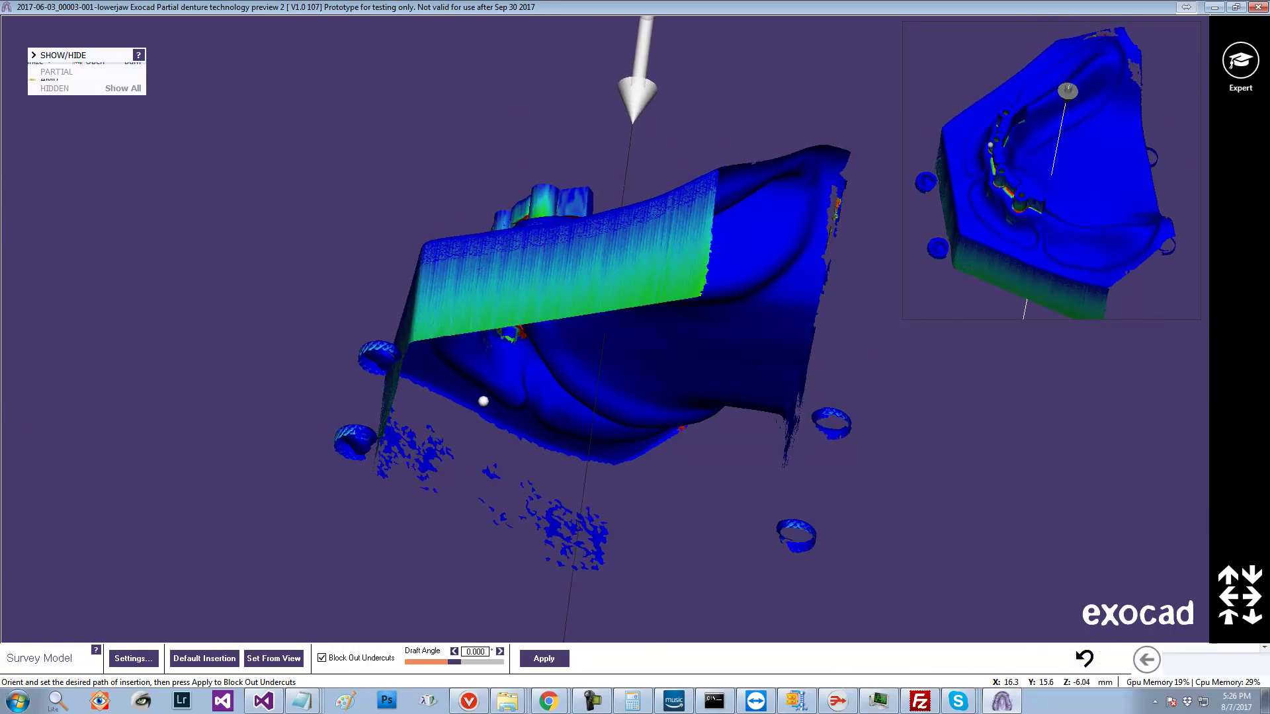
pyautogui.moveTo(448, 127); pyautogui.dragTo(446, 193, button='right')
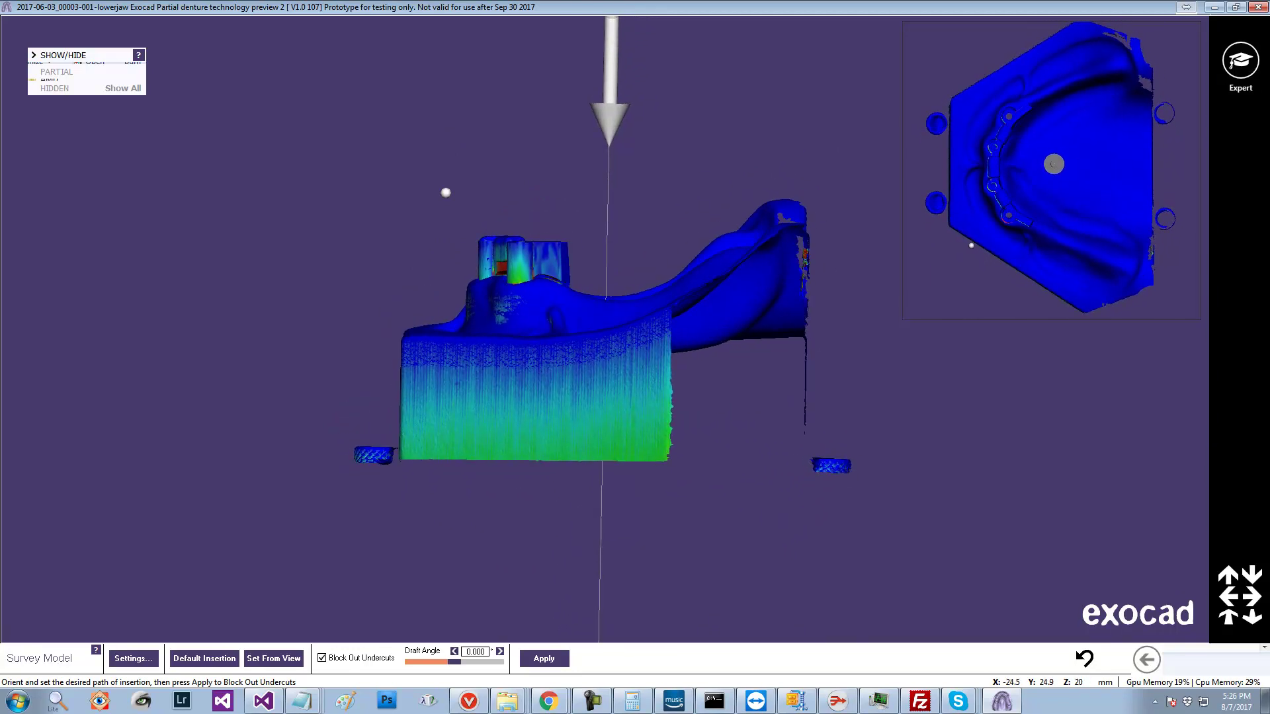
pyautogui.click(1233, 62)
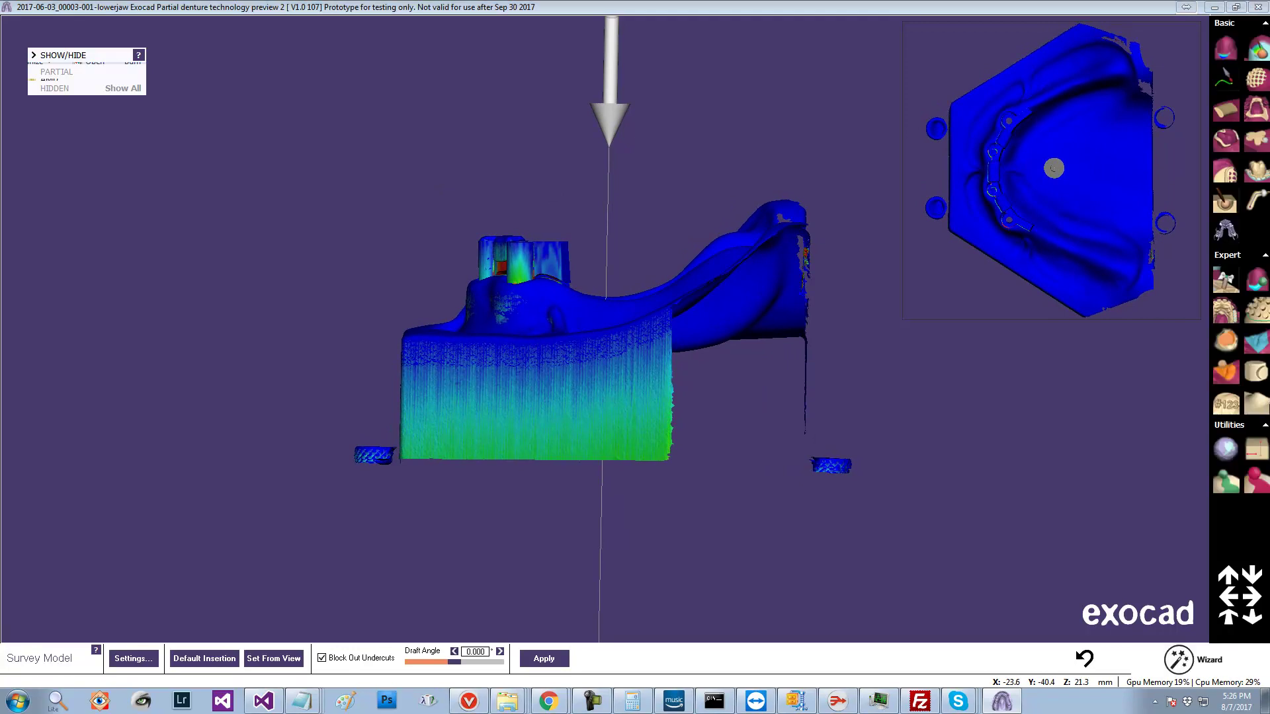
pyautogui.click(1235, 456)
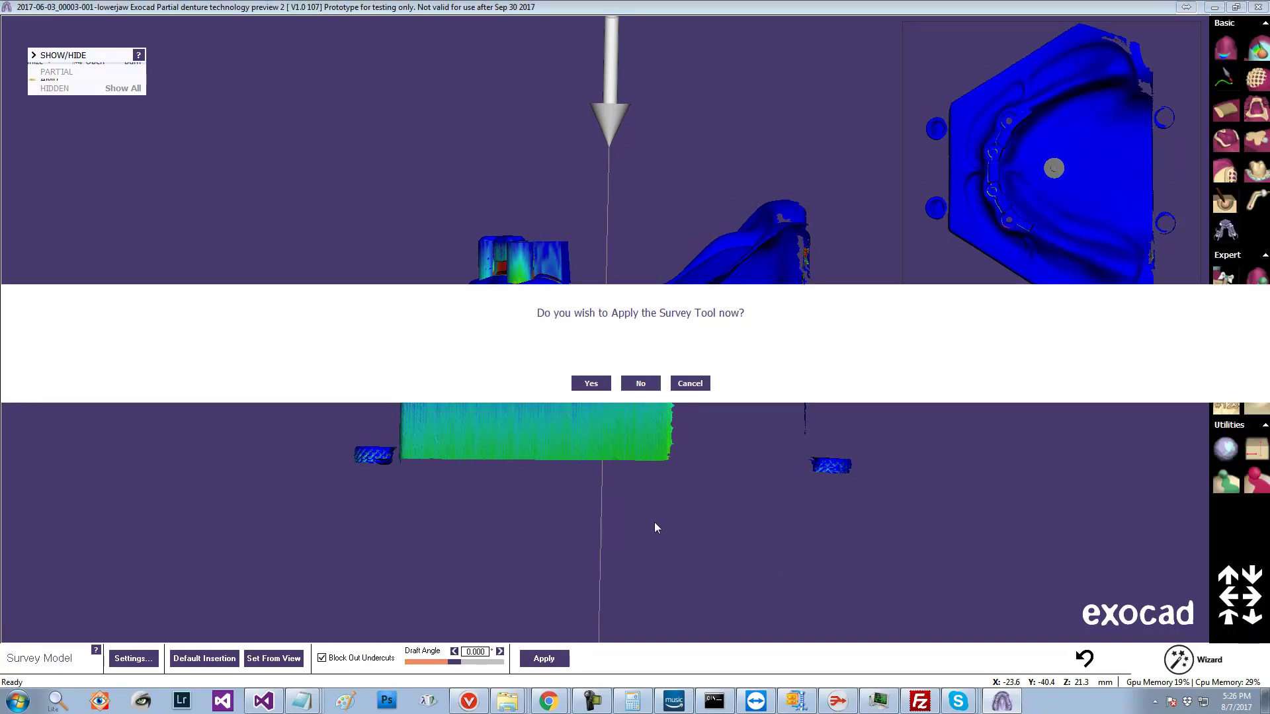
pyautogui.click(649, 385)
pyautogui.click(159, 659)
pyautogui.click(533, 384)
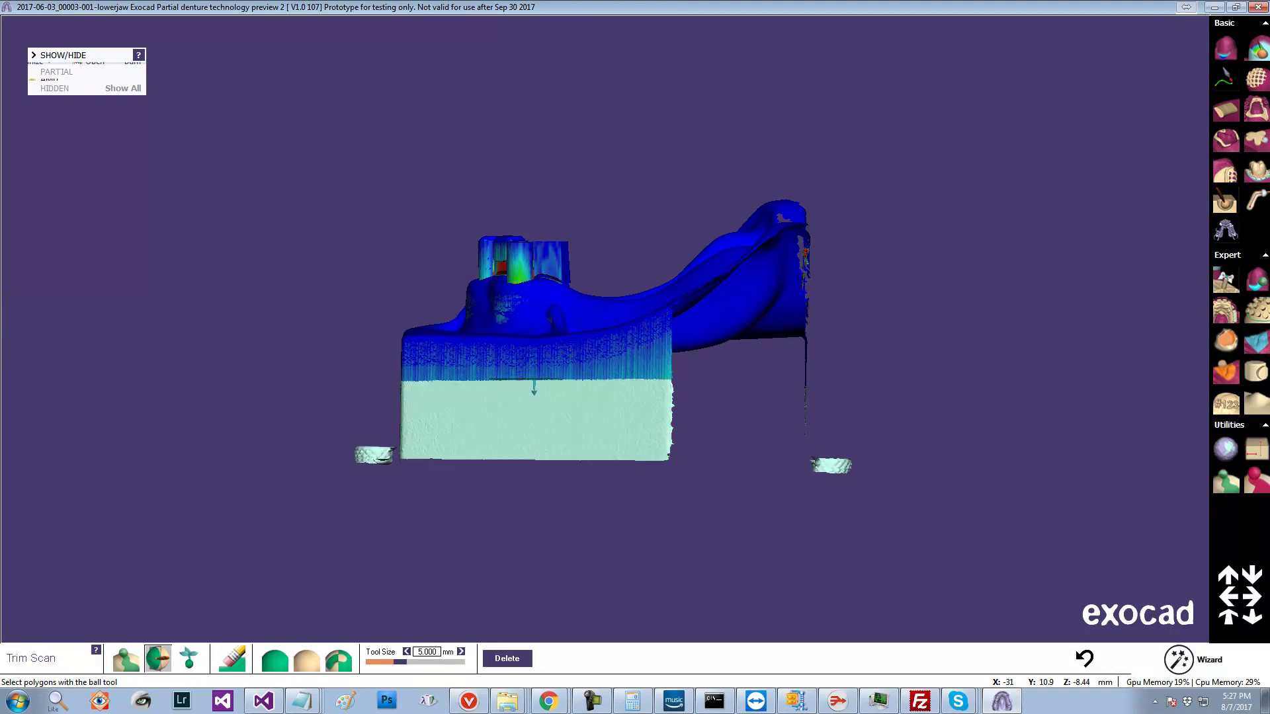
pyautogui.press('Delete')
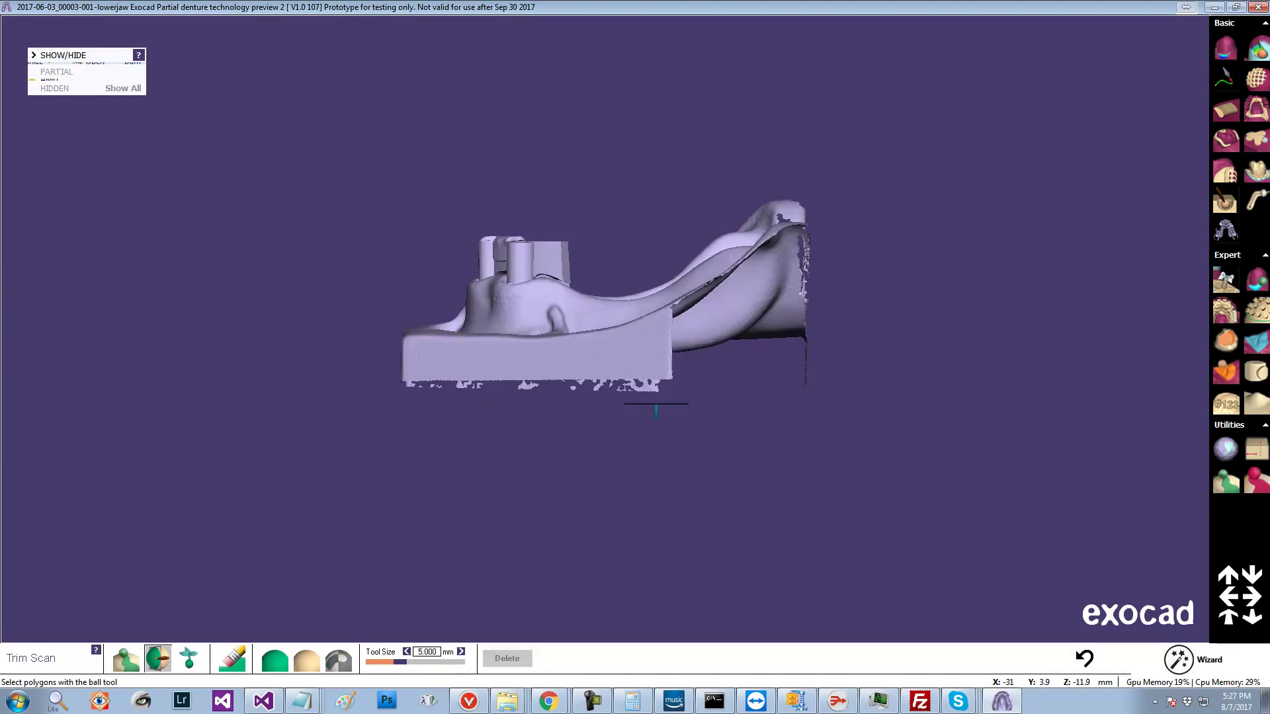
# Survey the trimmed lower jaw with undercut block-out and apply the survey when moving on to adding parts.
pyautogui.moveTo(294, 439); pyautogui.dragTo(342, 420, button='right')
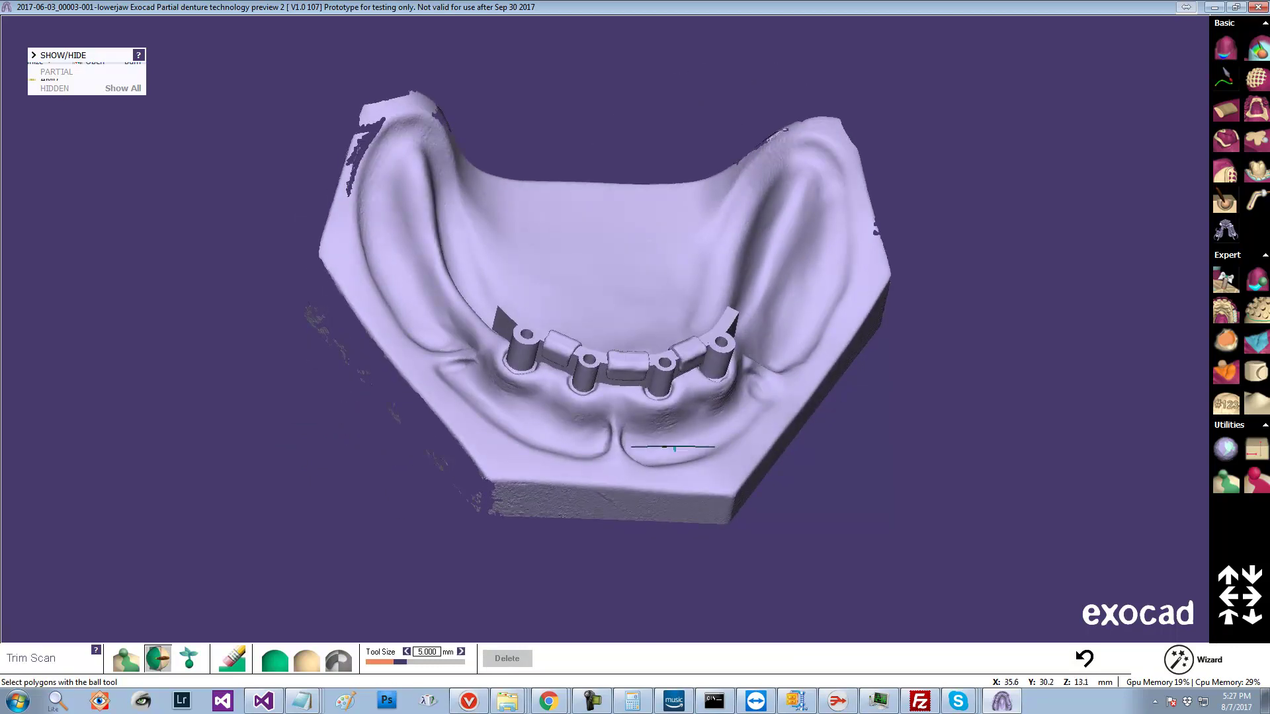
pyautogui.click(1224, 50)
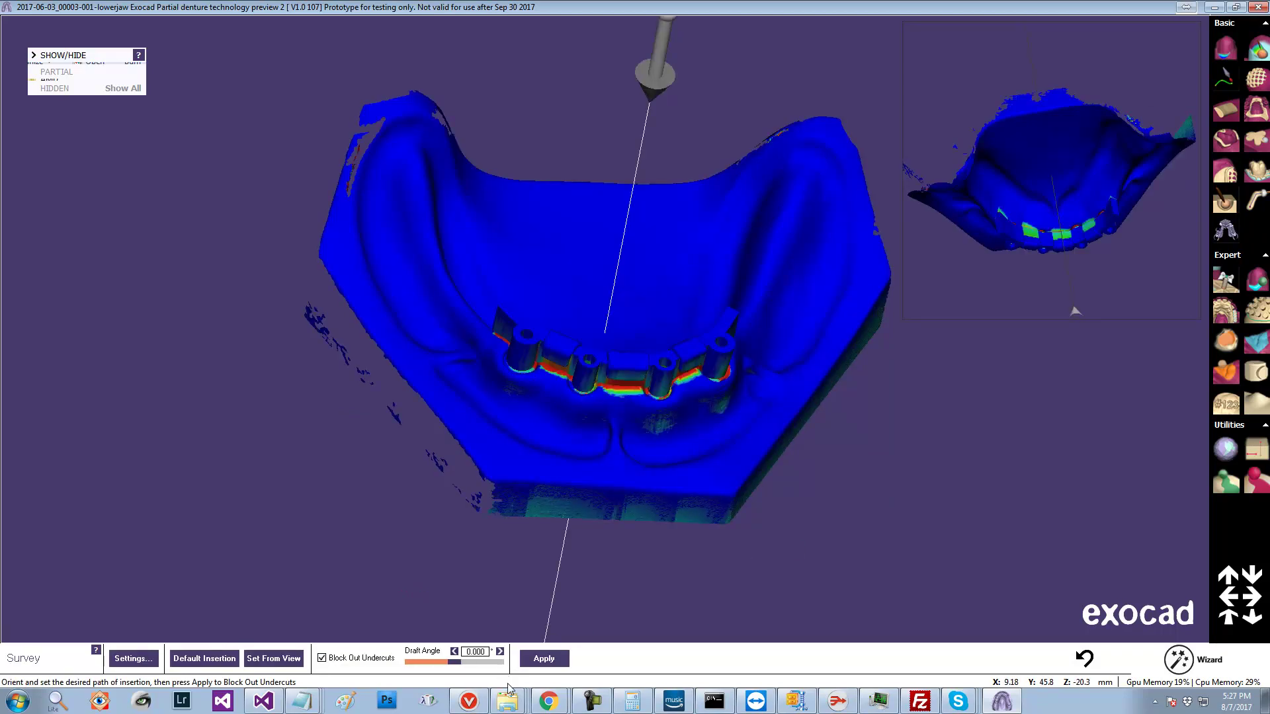
pyautogui.click(1259, 172)
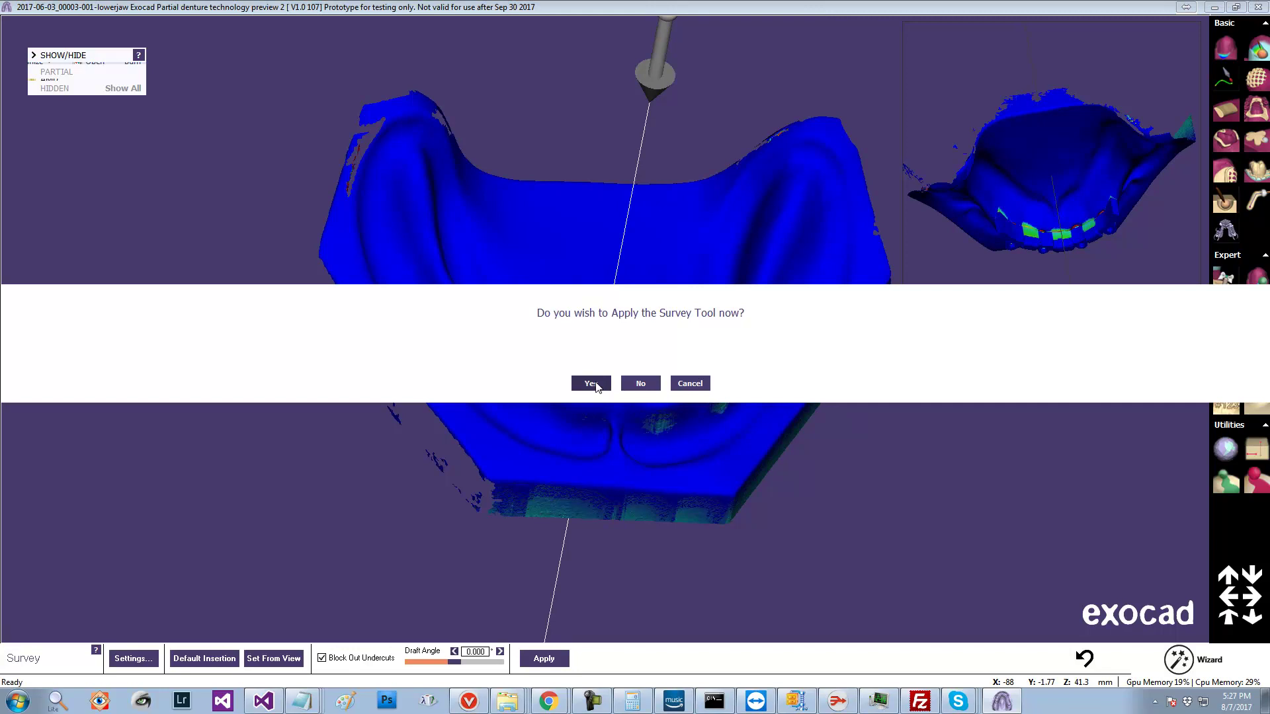
pyautogui.click(595, 385)
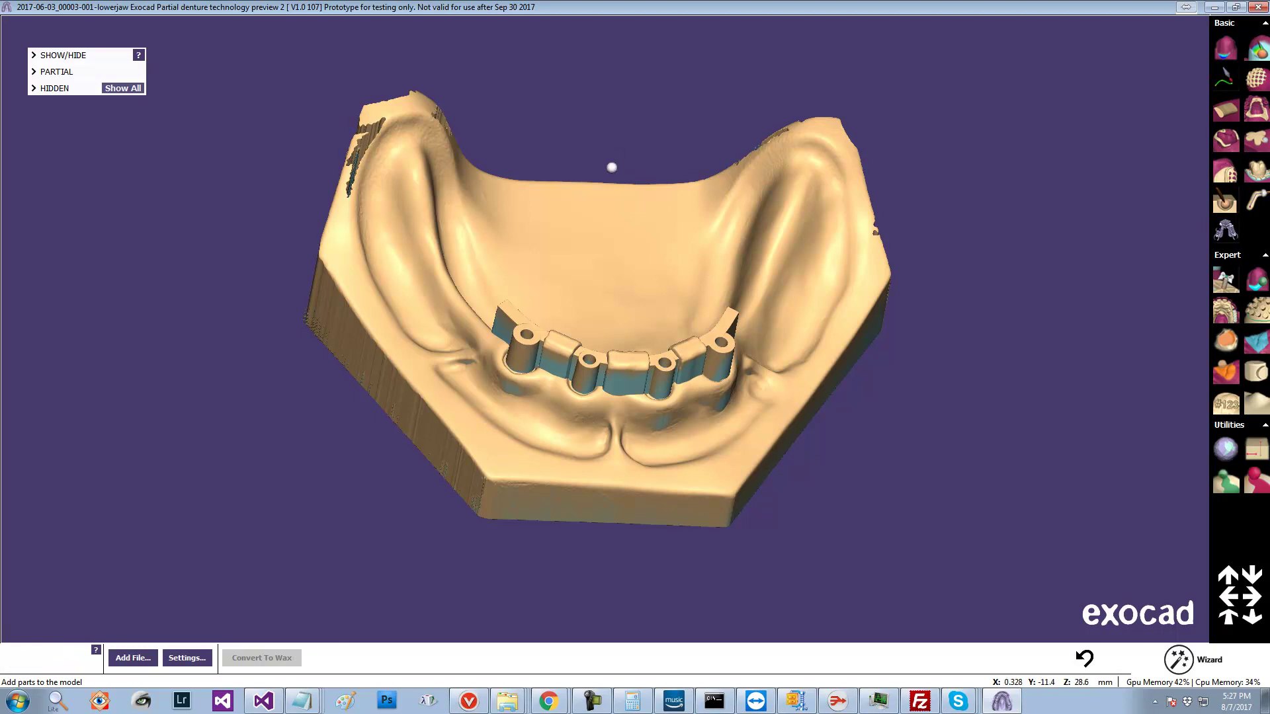
pyautogui.moveTo(612, 165); pyautogui.dragTo(609, 174, button='right')
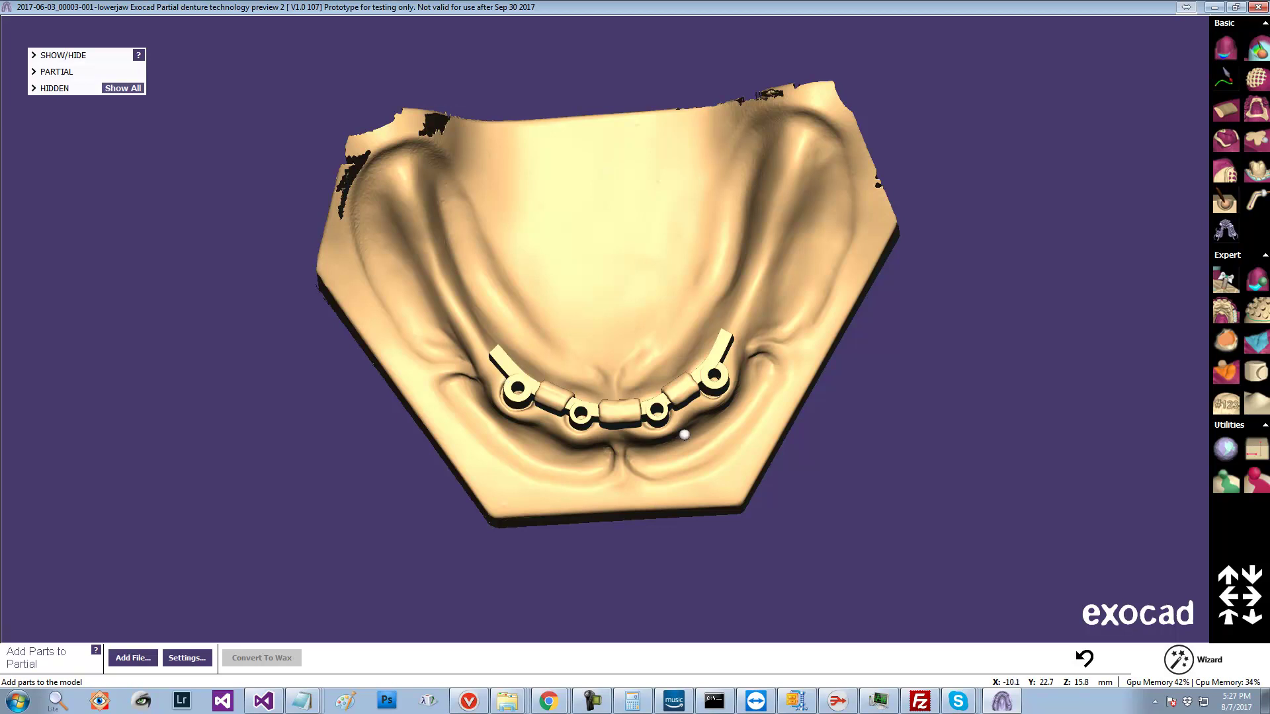
pyautogui.moveTo(668, 534); pyautogui.dragTo(661, 490, button='right')
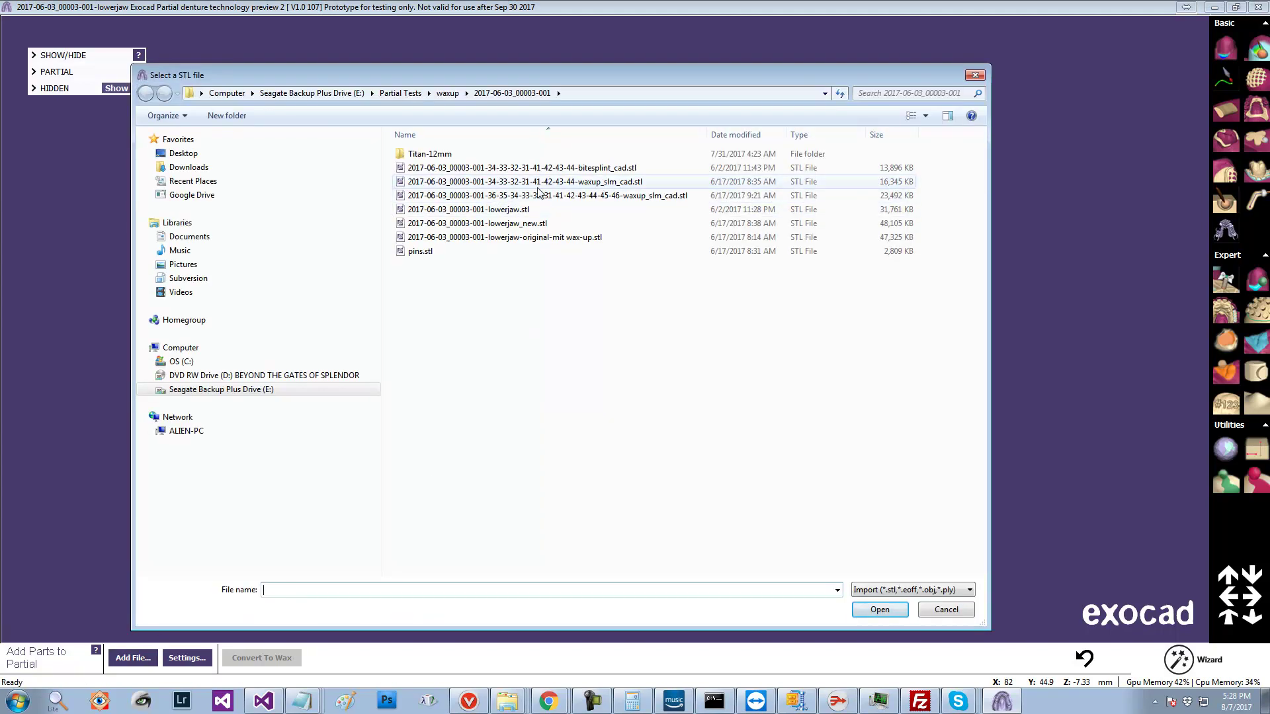
pyautogui.click(529, 181)
pyautogui.click(879, 610)
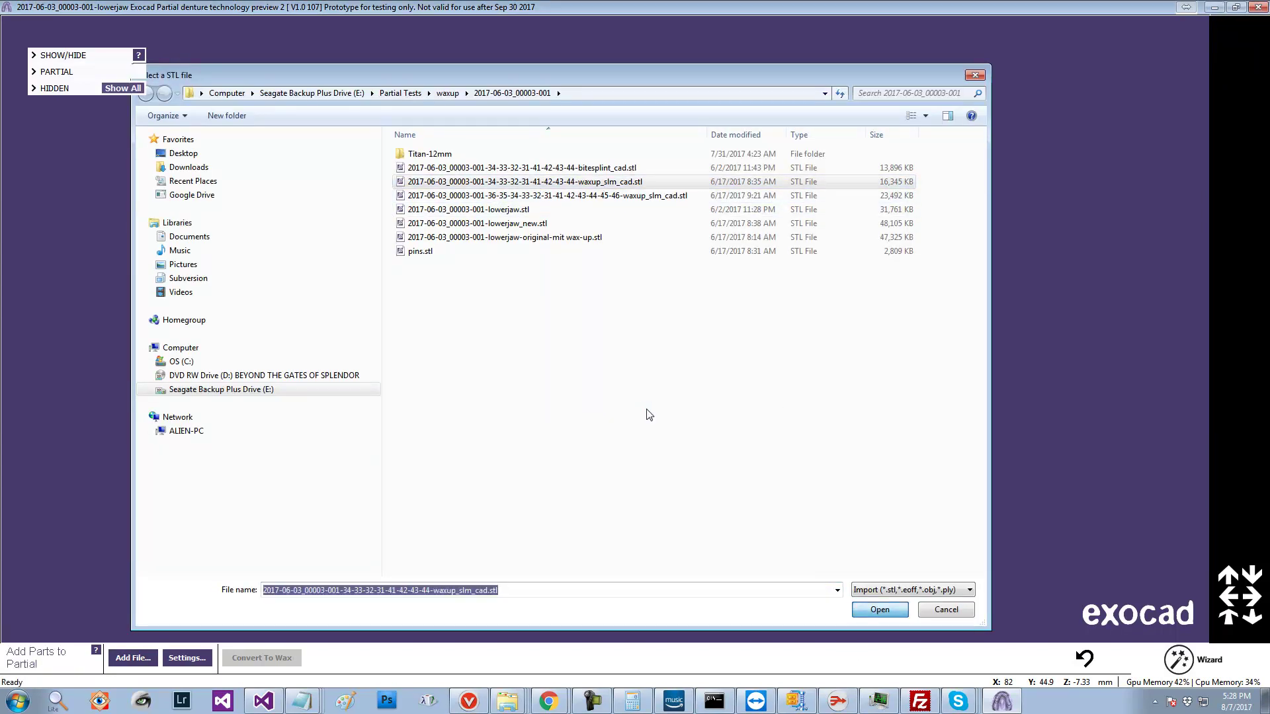
pyautogui.scroll(5, 700, 440)
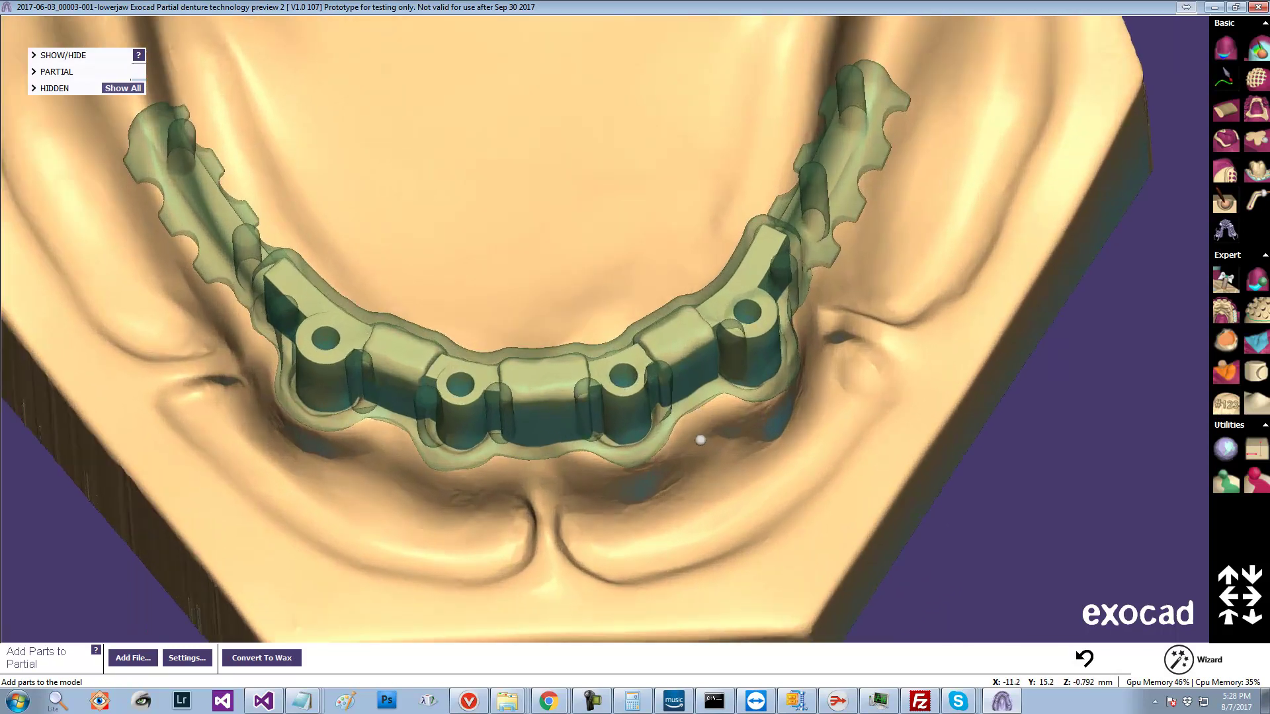
pyautogui.scroll(1, 700, 440)
pyautogui.moveTo(302, 286); pyautogui.dragTo(274, 269, button='right')
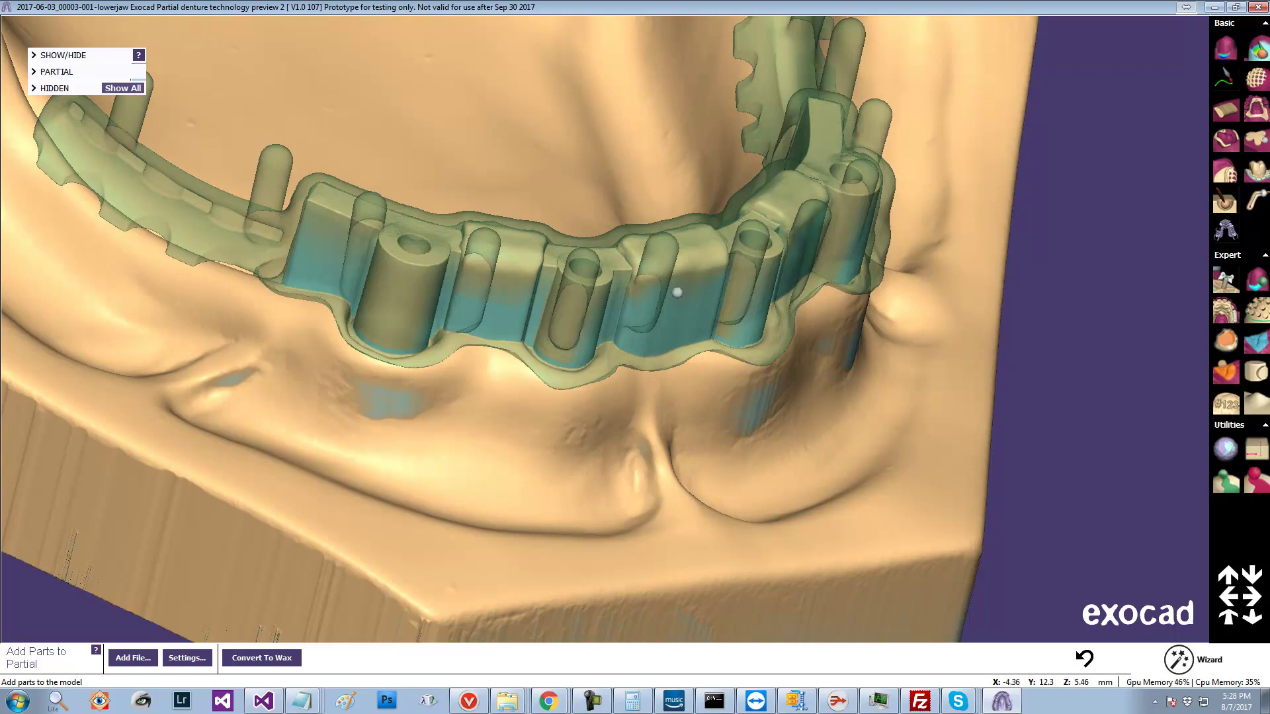
pyautogui.moveTo(805, 261); pyautogui.dragTo(790, 276, button='right')
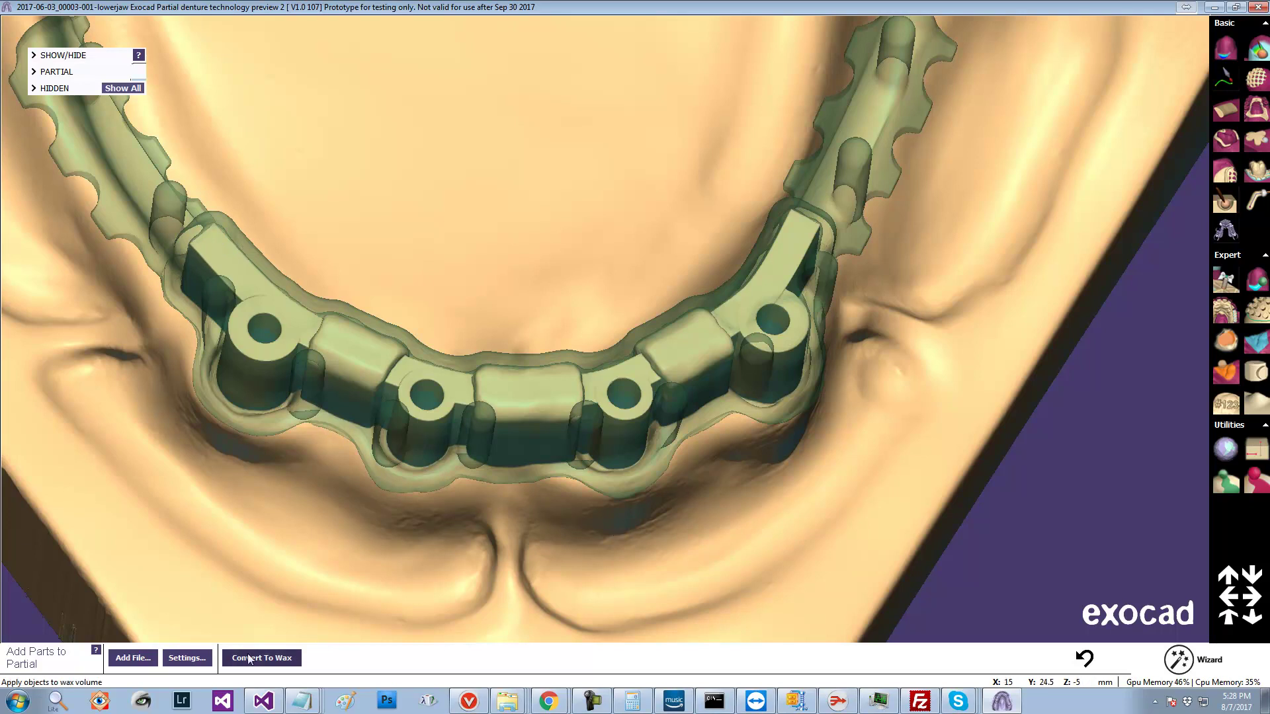
# Turn the inside of the imported Waxup part into refractory in the part usage settings and inspect it on the bar.
pyautogui.click(177, 658)
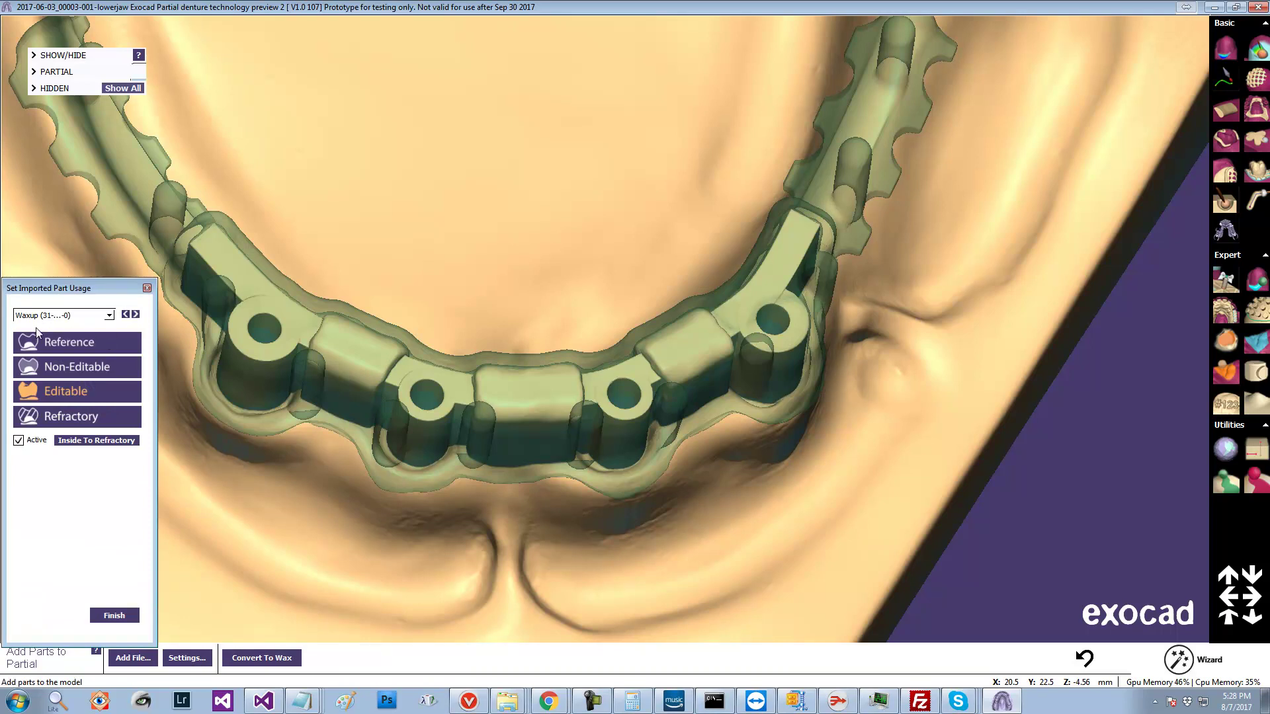
pyautogui.click(80, 441)
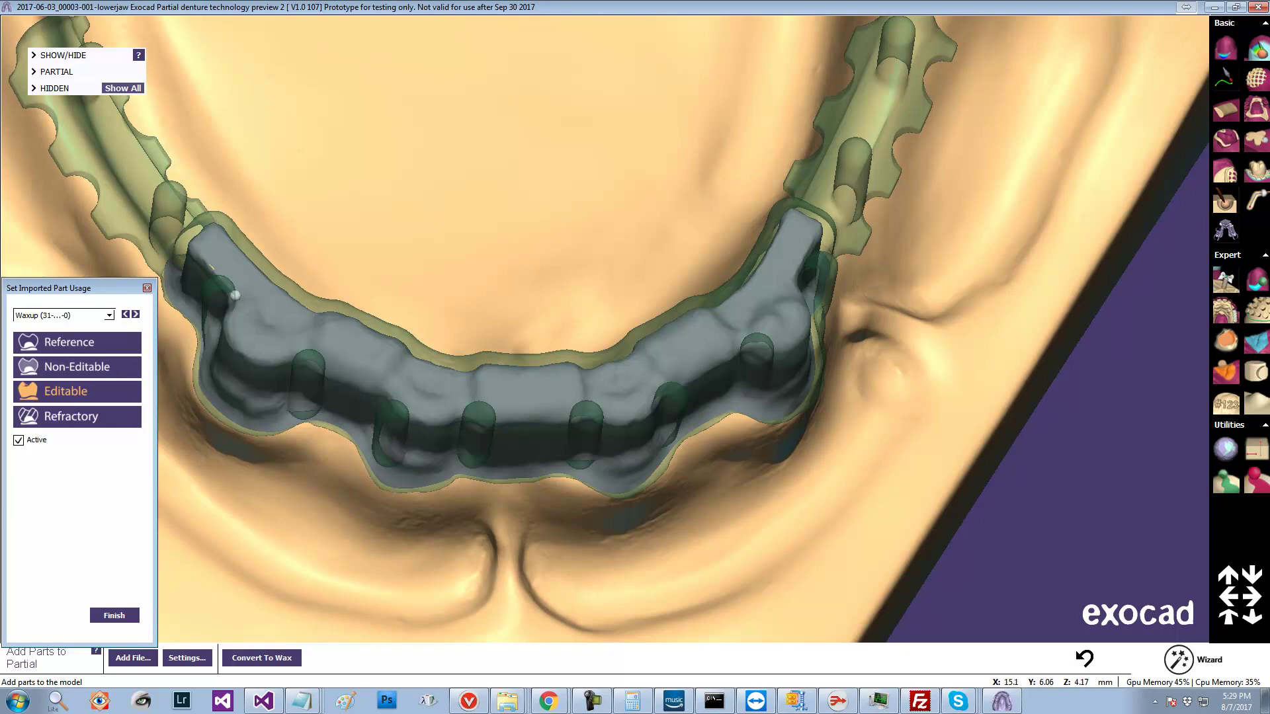
pyautogui.scroll(5, 172, 269)
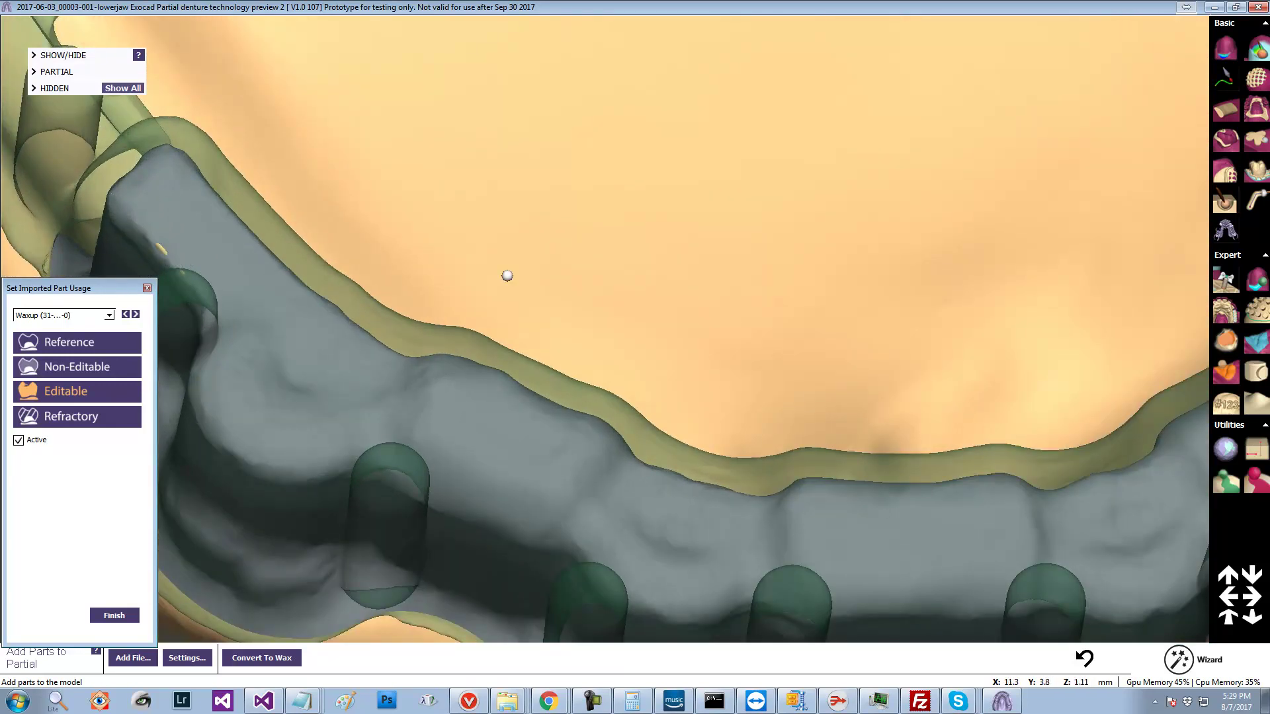
pyautogui.moveTo(618, 283); pyautogui.dragTo(616, 306, button='middle')
pyautogui.scroll(-2, 618, 322)
pyautogui.scroll(-5, 619, 322)
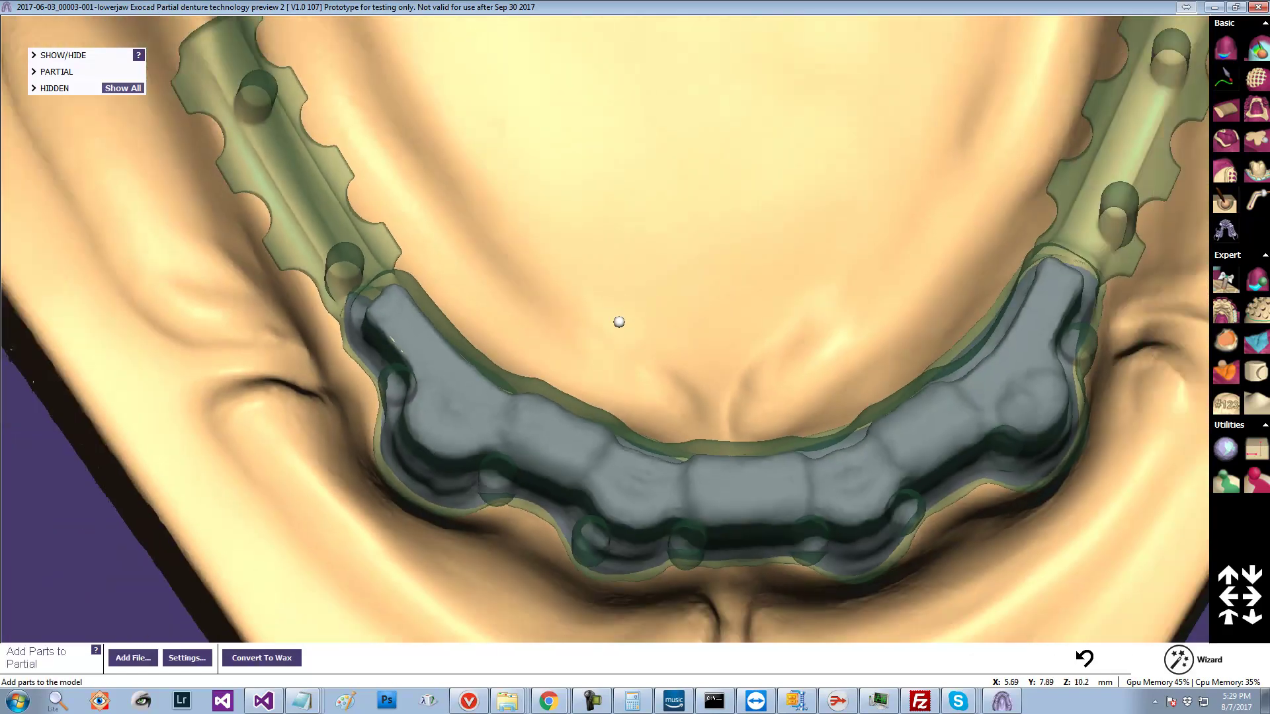
# Show the Inner Waxup's usage in the imported part settings and convert the imported parts to wax.
pyautogui.click(132, 657)
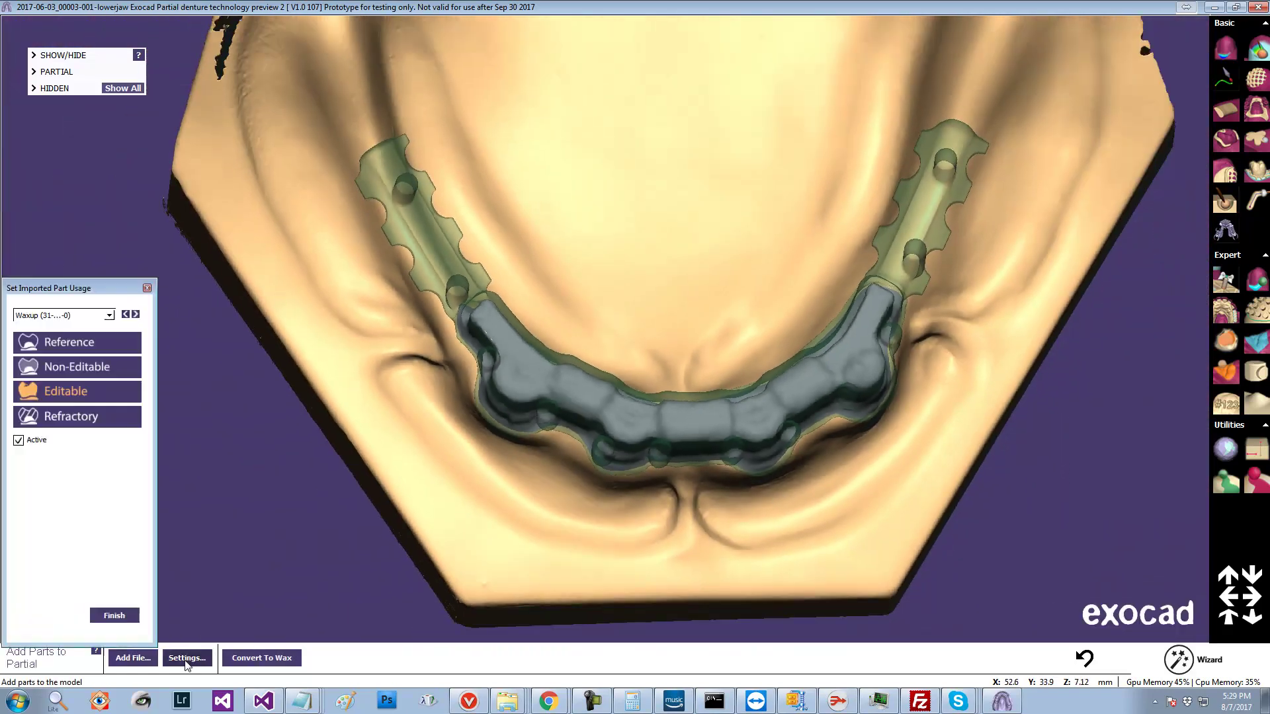
pyautogui.click(109, 316)
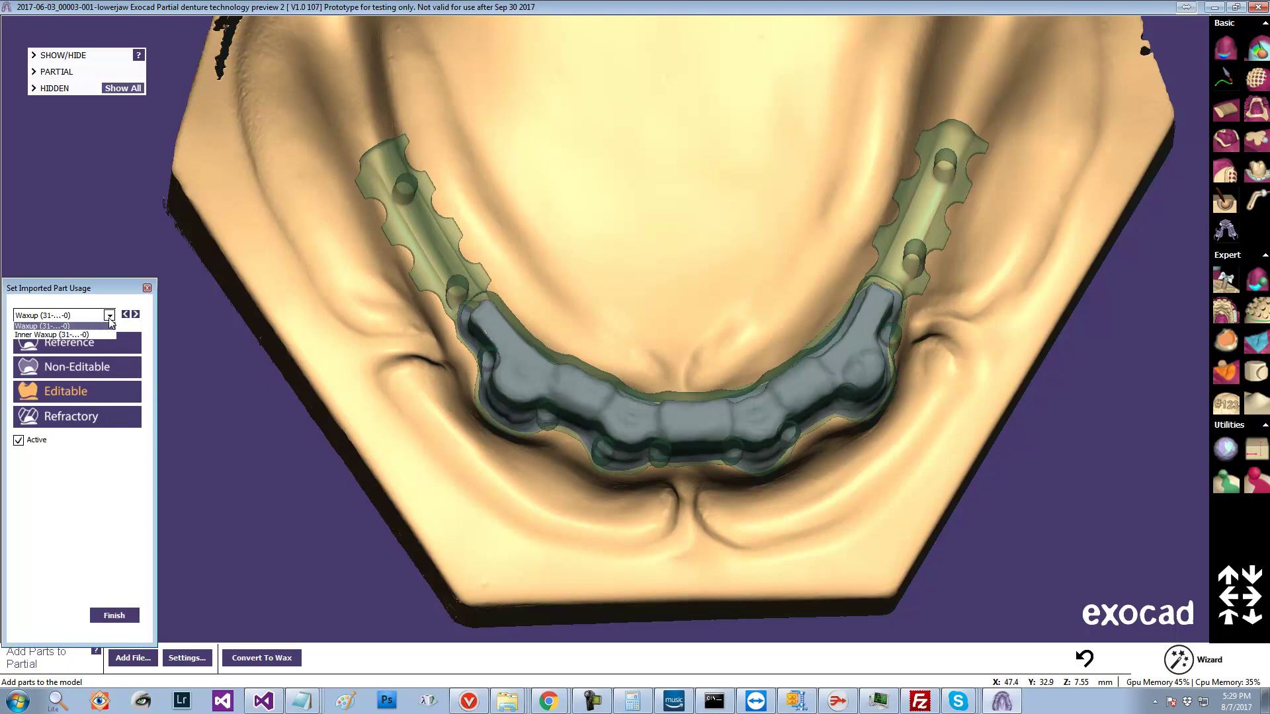
pyautogui.click(30, 336)
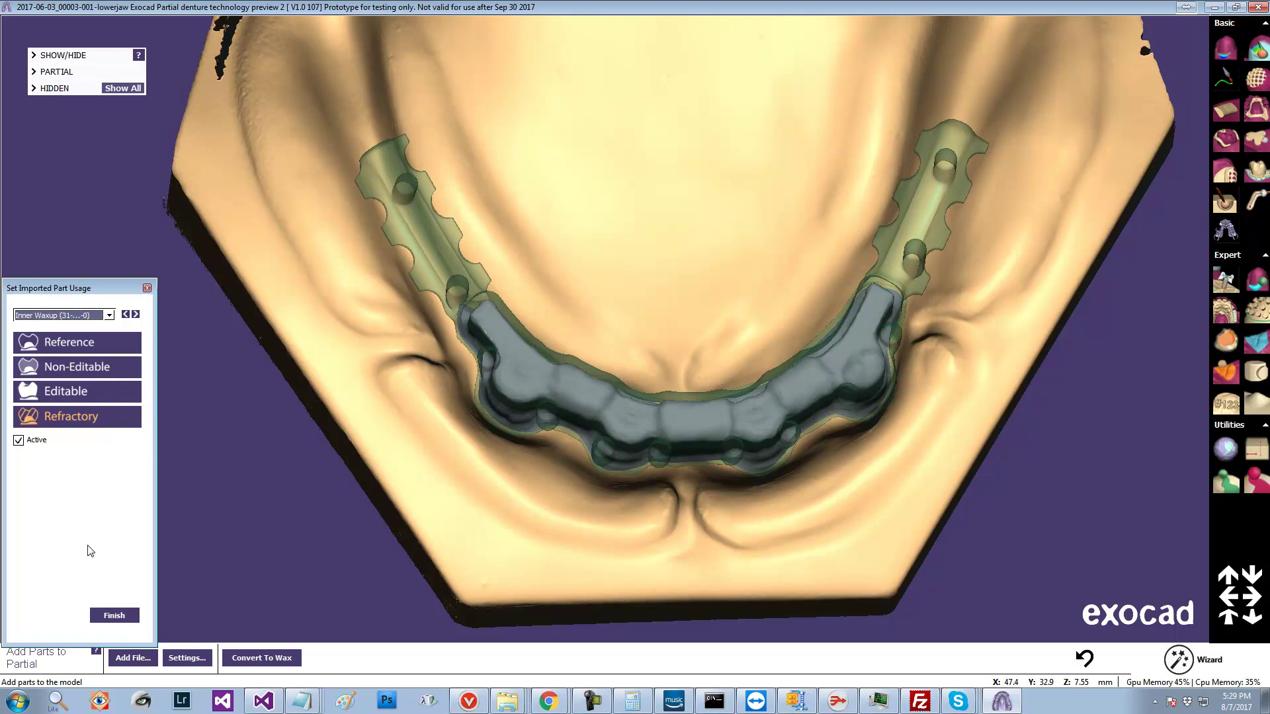
pyautogui.click(291, 656)
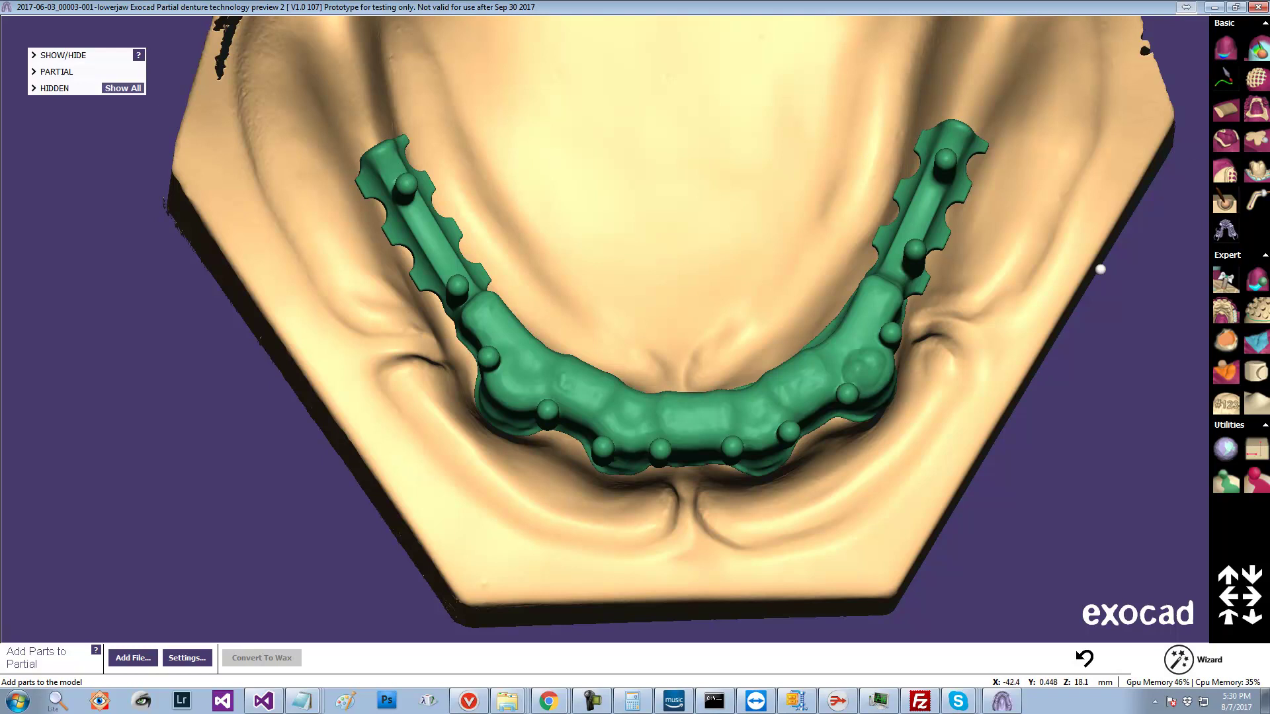
# Open Edit Blockout and examine the refractory surface over the bar beneath the wax framework.
pyautogui.moveTo(781, 528); pyautogui.dragTo(776, 484, button='right')
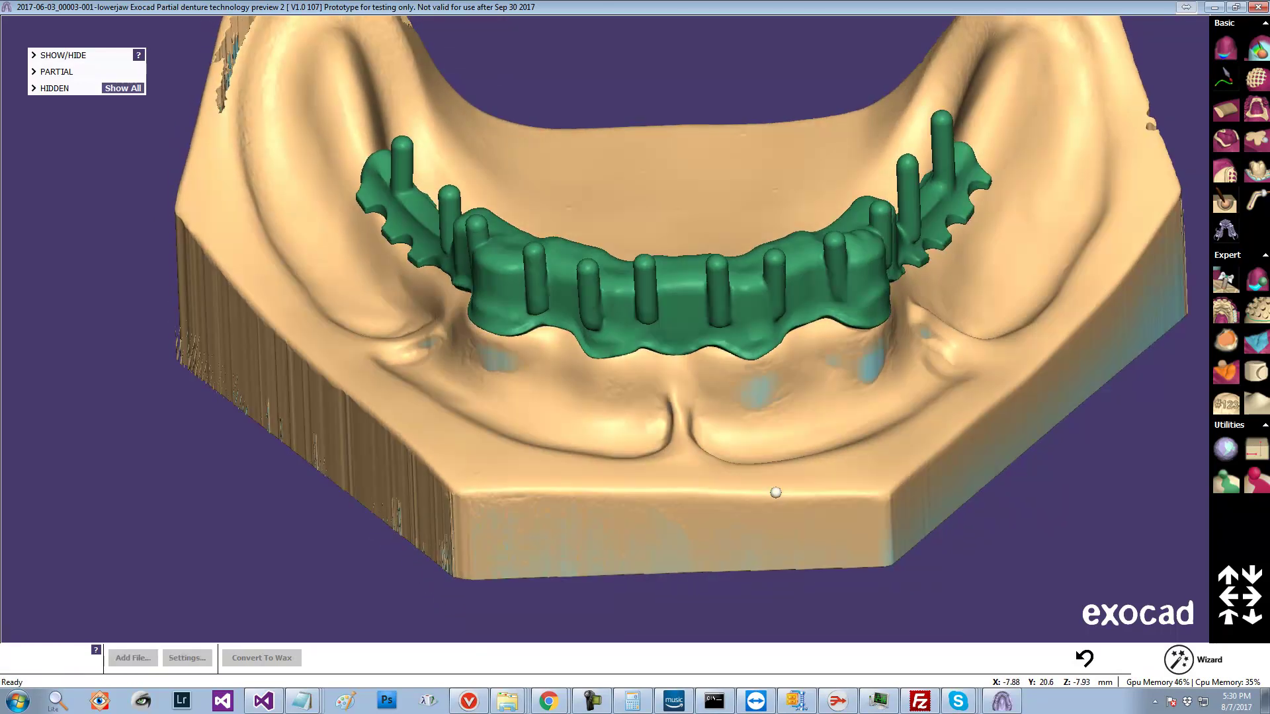
pyautogui.click(1257, 53)
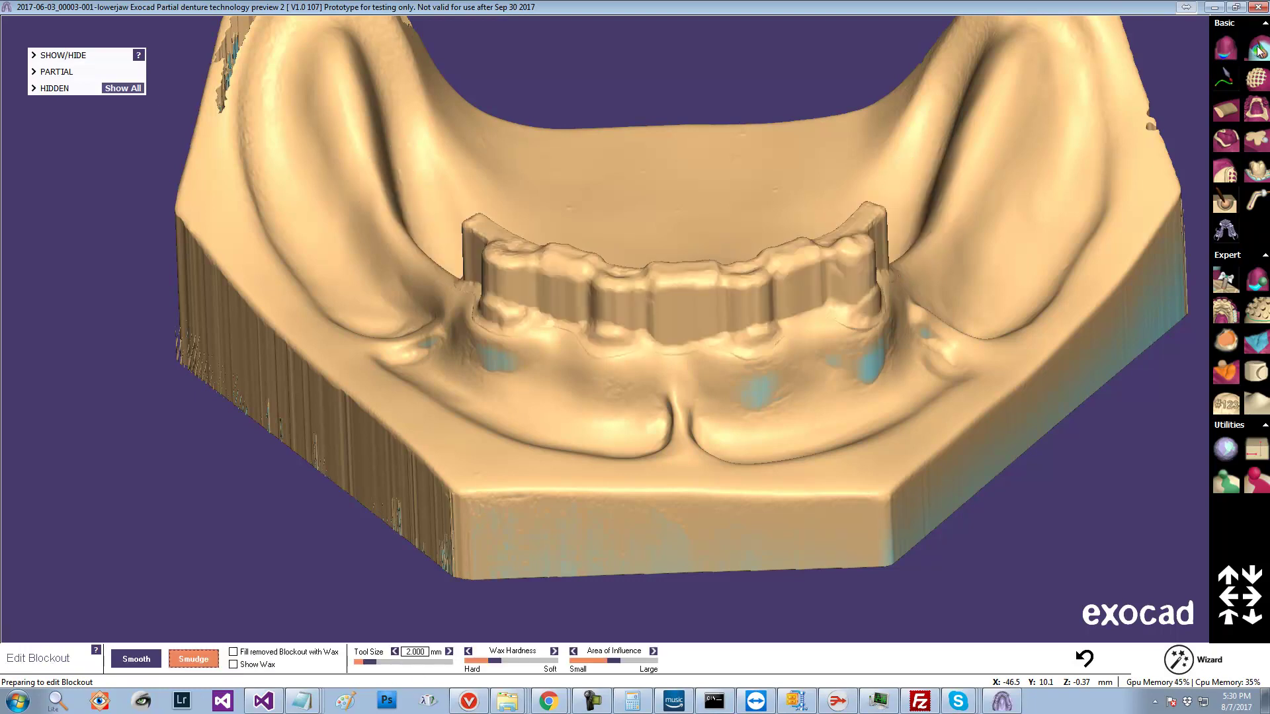
pyautogui.moveTo(686, 295); pyautogui.dragTo(683, 306, button='right')
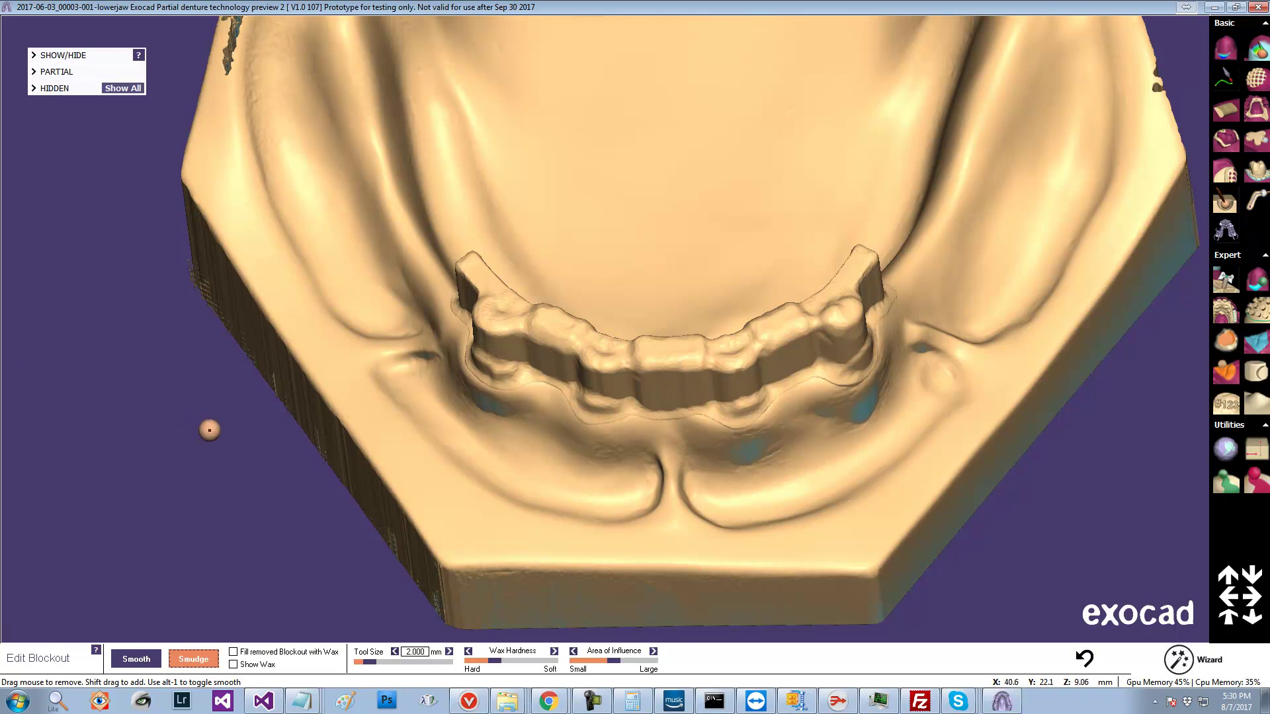
# Load the 2017-06-28_00001-011 upper jaw project in place of the lower jaw case.
pyautogui.rightClick(209, 430)
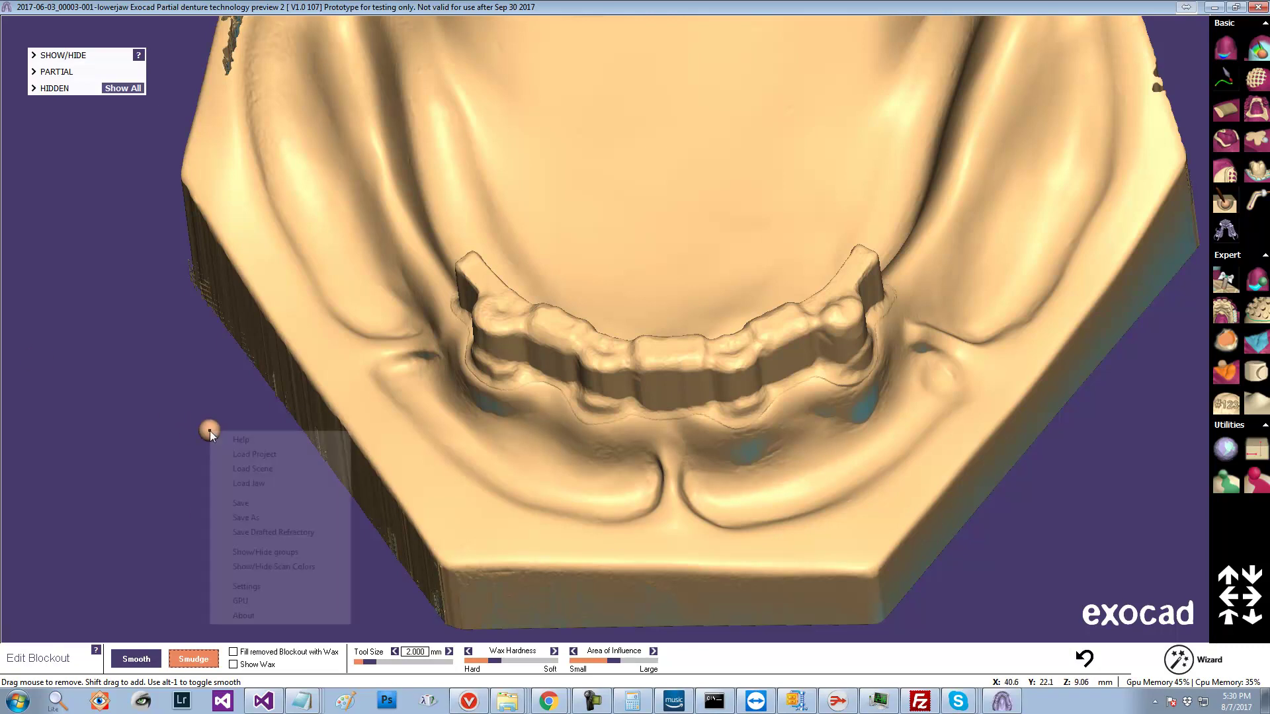
pyautogui.click(243, 456)
pyautogui.click(662, 381)
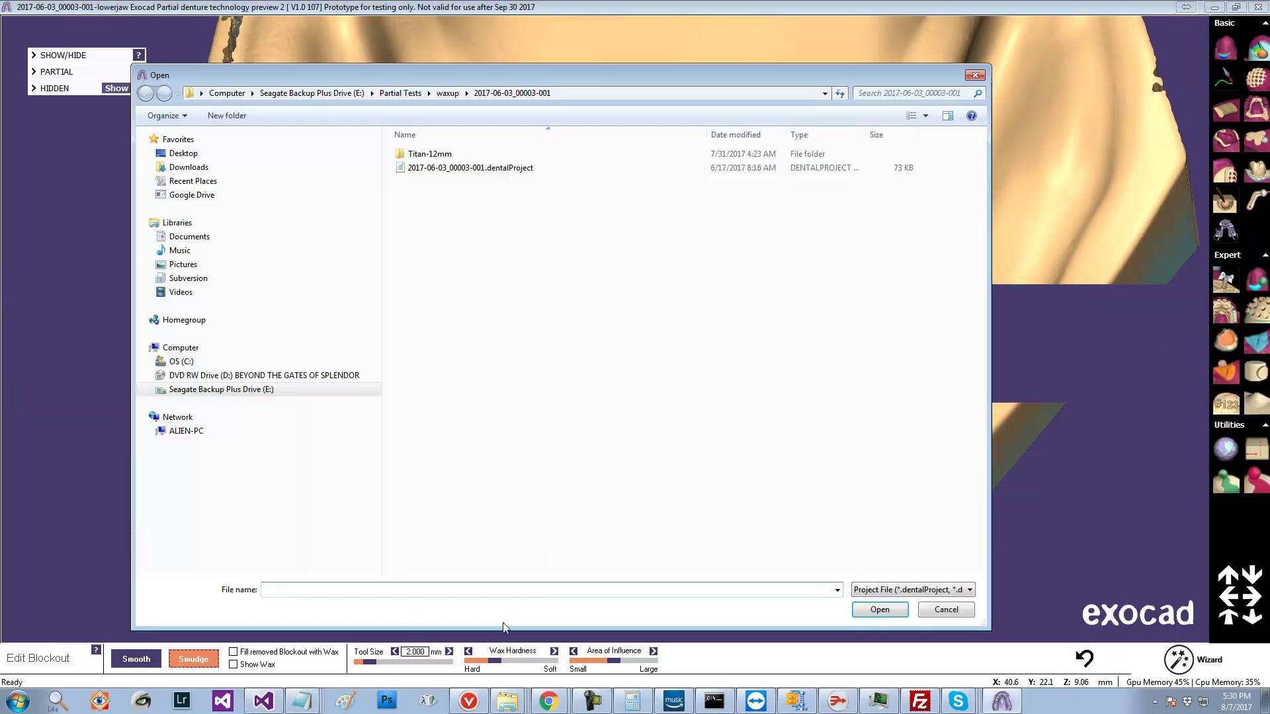
pyautogui.click(305, 705)
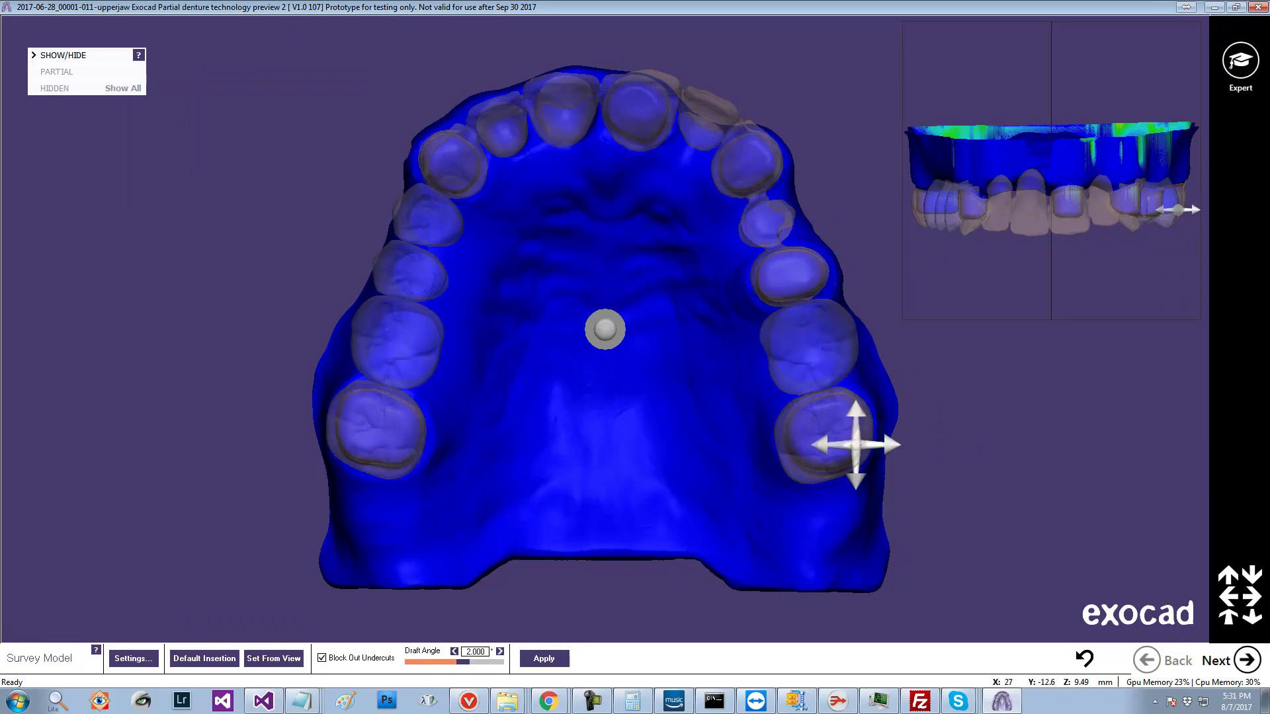
# Expand the Imported Parts group in the visibility list and hide all imported parts.
pyautogui.click(33, 56)
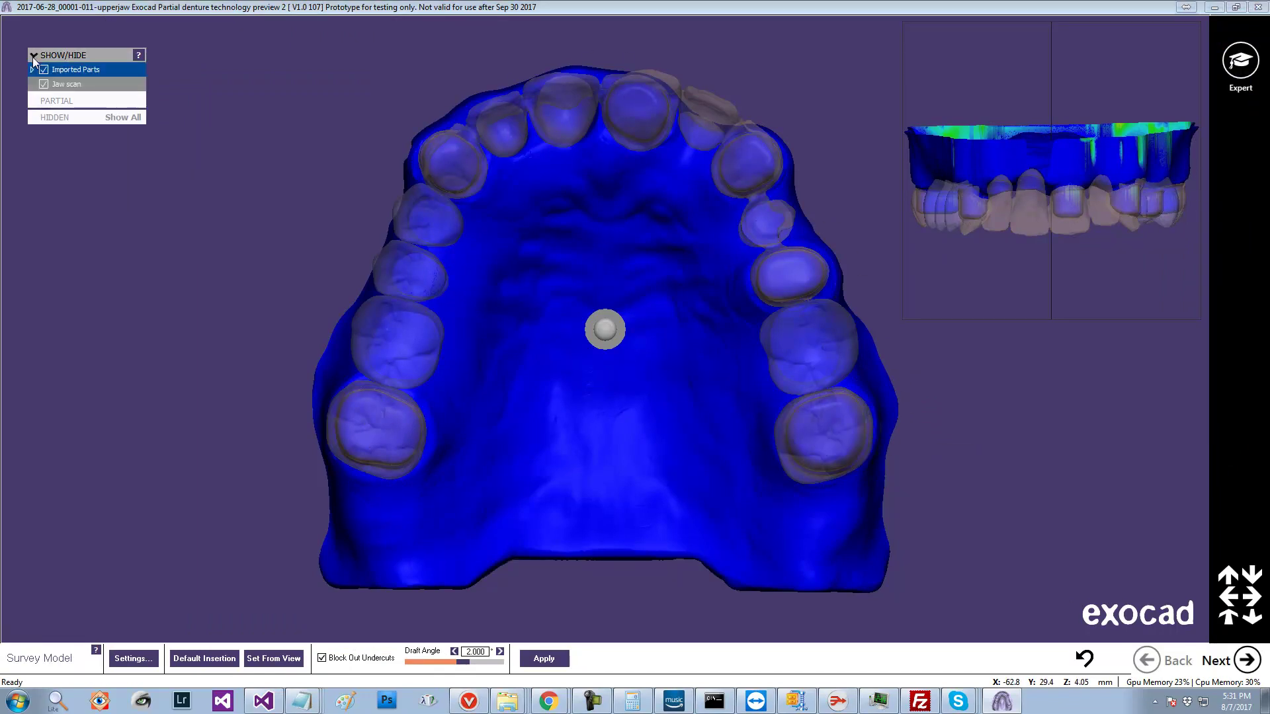
pyautogui.click(32, 69)
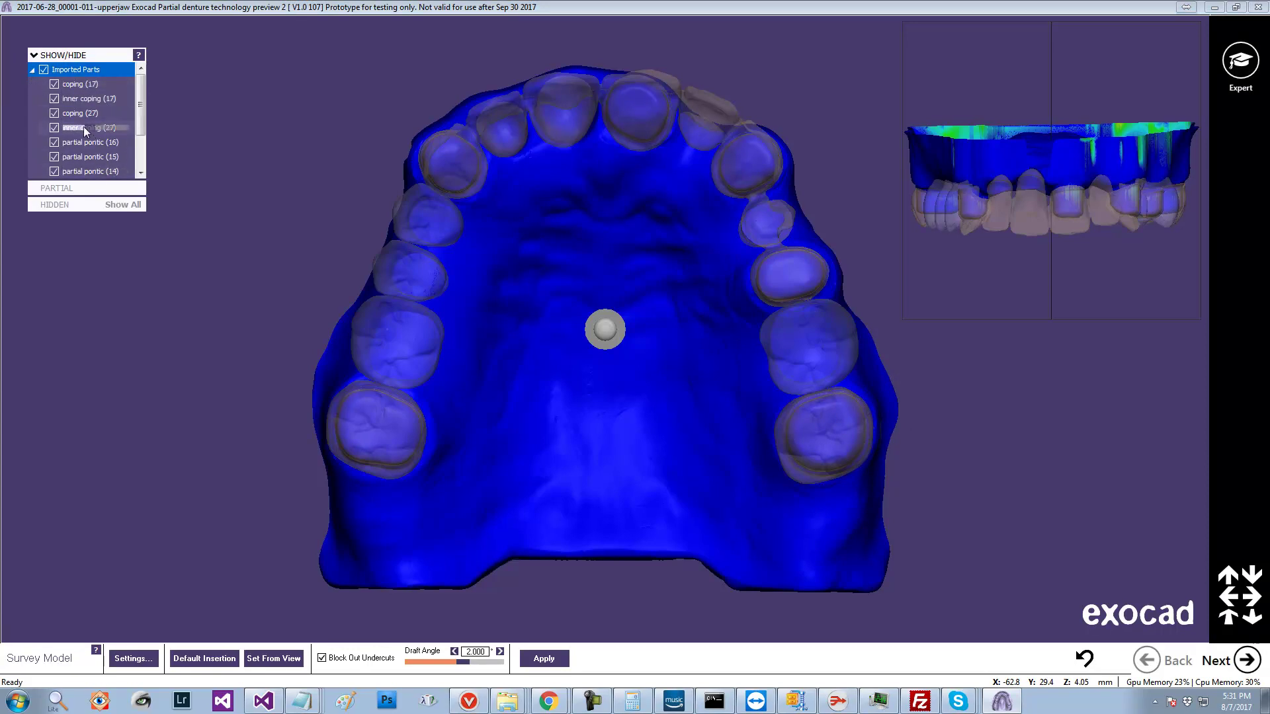
pyautogui.moveTo(138, 122)
pyautogui.mouseDown()
pyautogui.moveTo(137, 153)
pyautogui.moveTo(119, 111)
pyautogui.mouseUp()
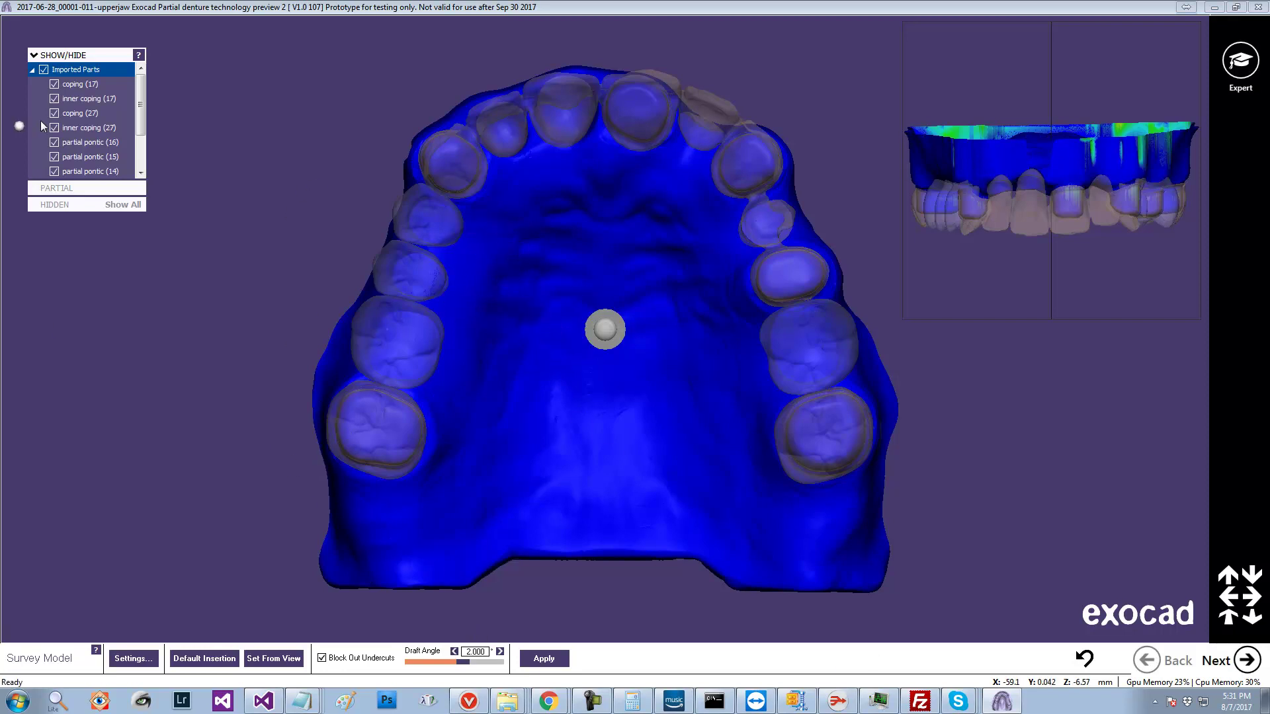
pyautogui.click(44, 70)
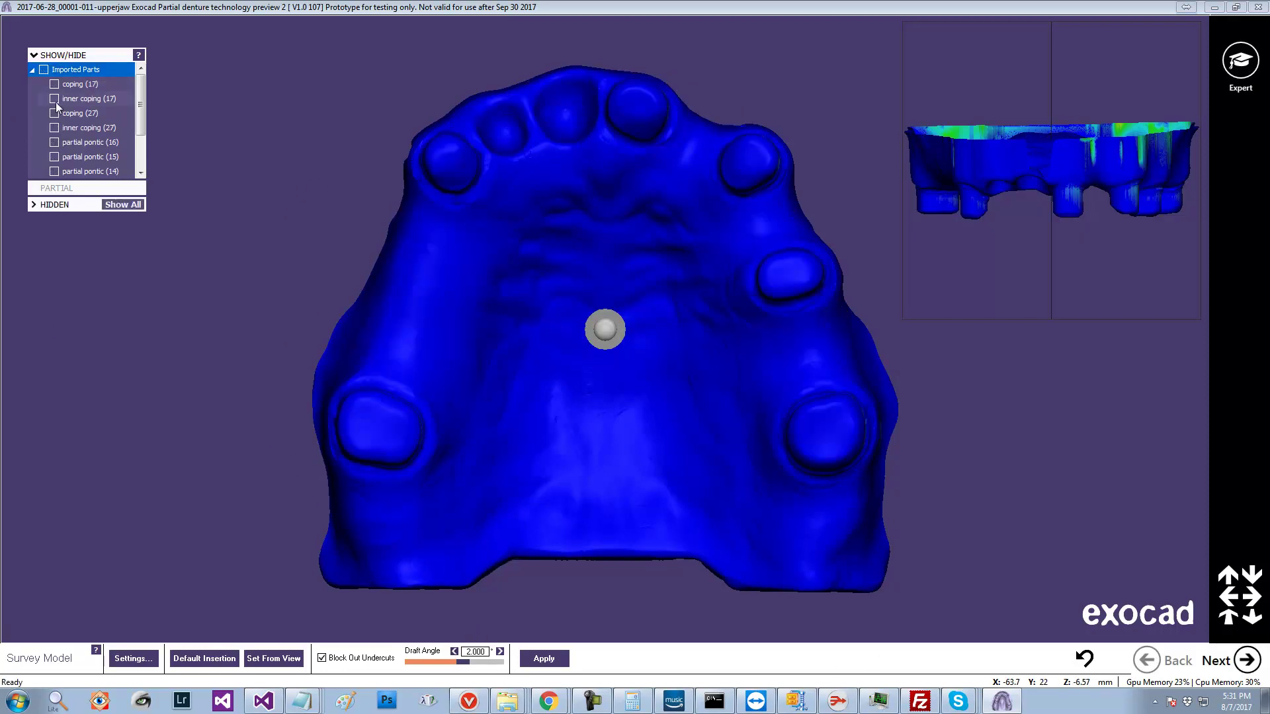
# Show the inner coping (17), inner coping (27) and inner coping (11-...-0) parts over the jaw scan.
pyautogui.click(54, 98)
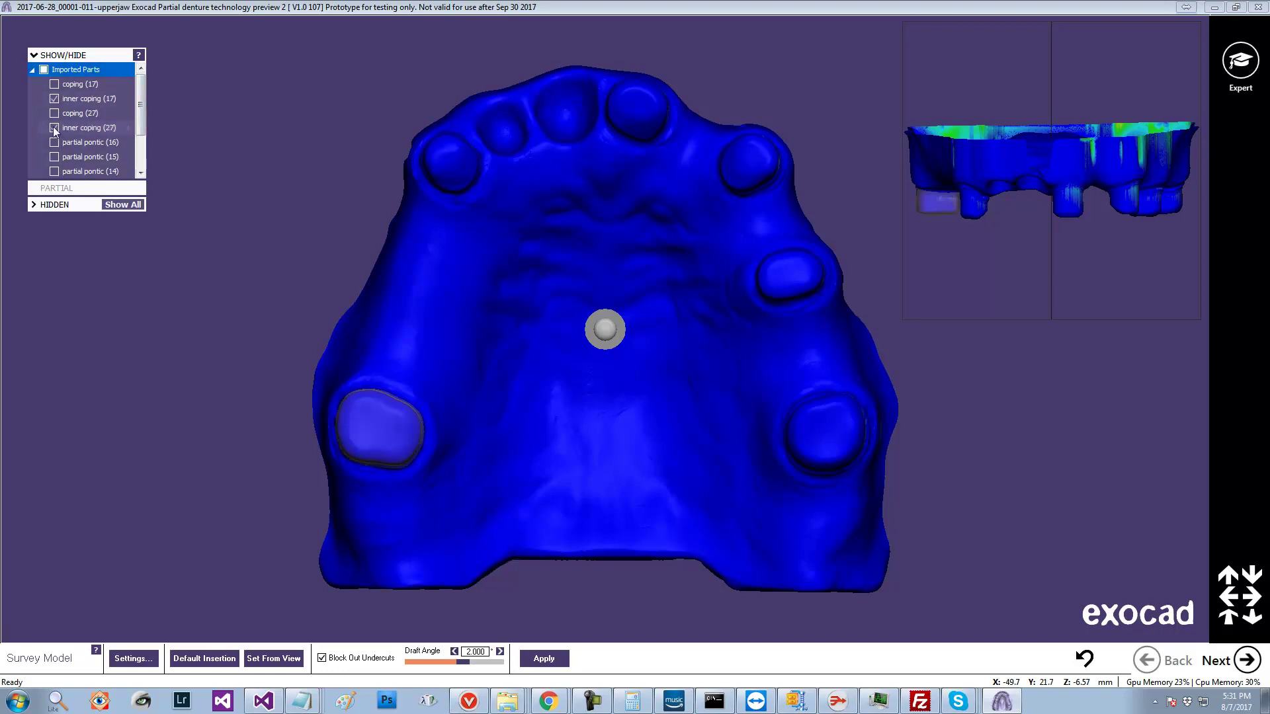
pyautogui.click(54, 127)
pyautogui.scroll(-3, 54, 161)
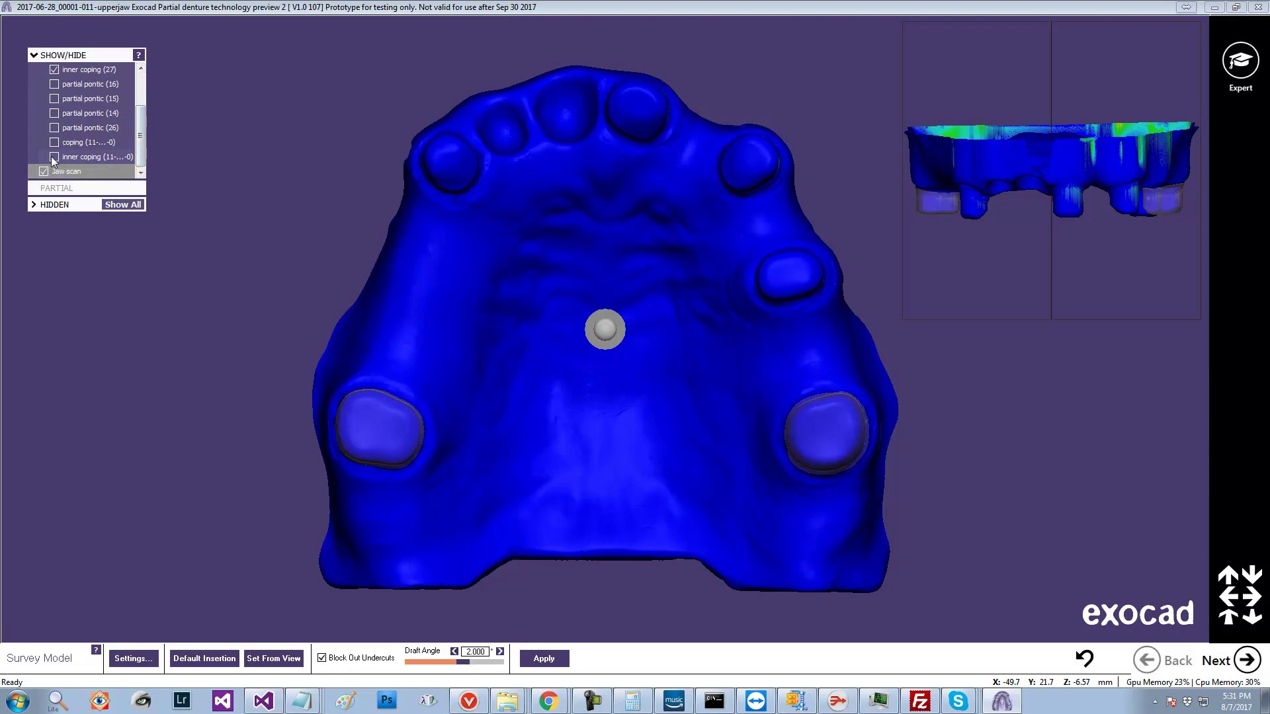
pyautogui.click(54, 157)
# Examine up close how the inner copings fit over the prepared teeth and along their margins.
pyautogui.scroll(3, 449, 197)
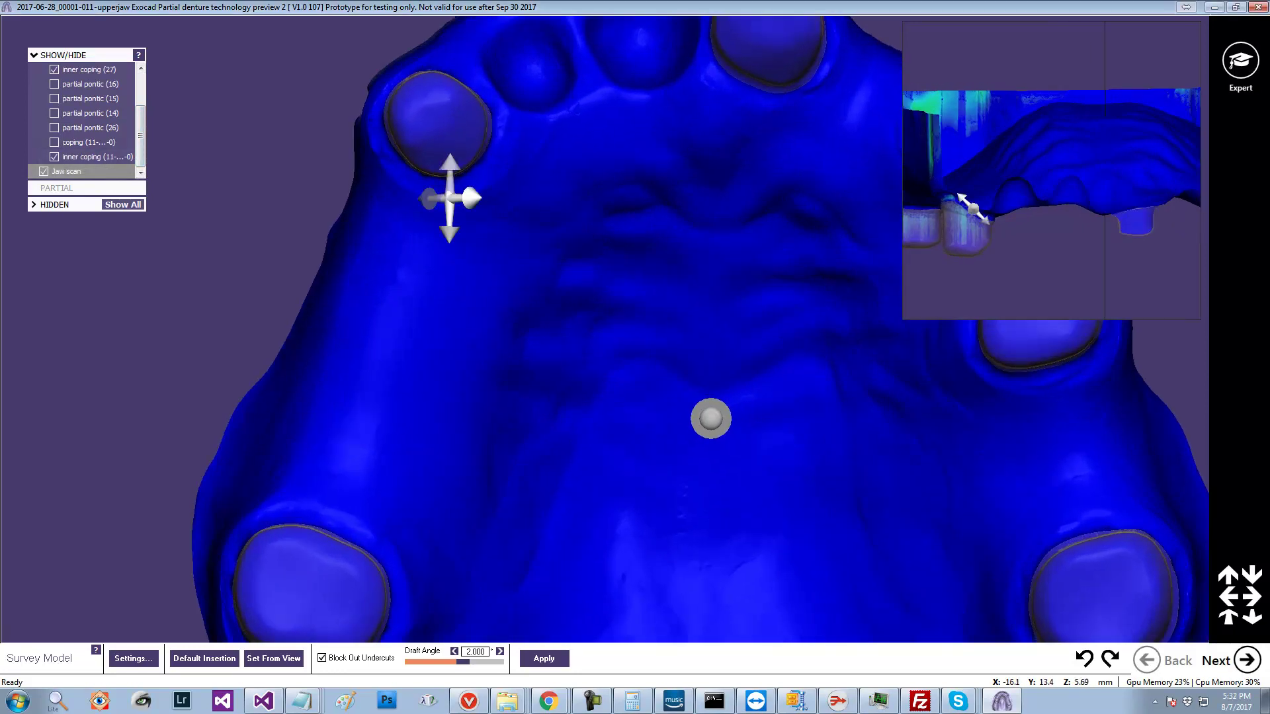
pyautogui.scroll(3, 227, 148)
pyautogui.moveTo(247, 280); pyautogui.dragTo(244, 272, button='right')
pyautogui.scroll(8, 326, 238)
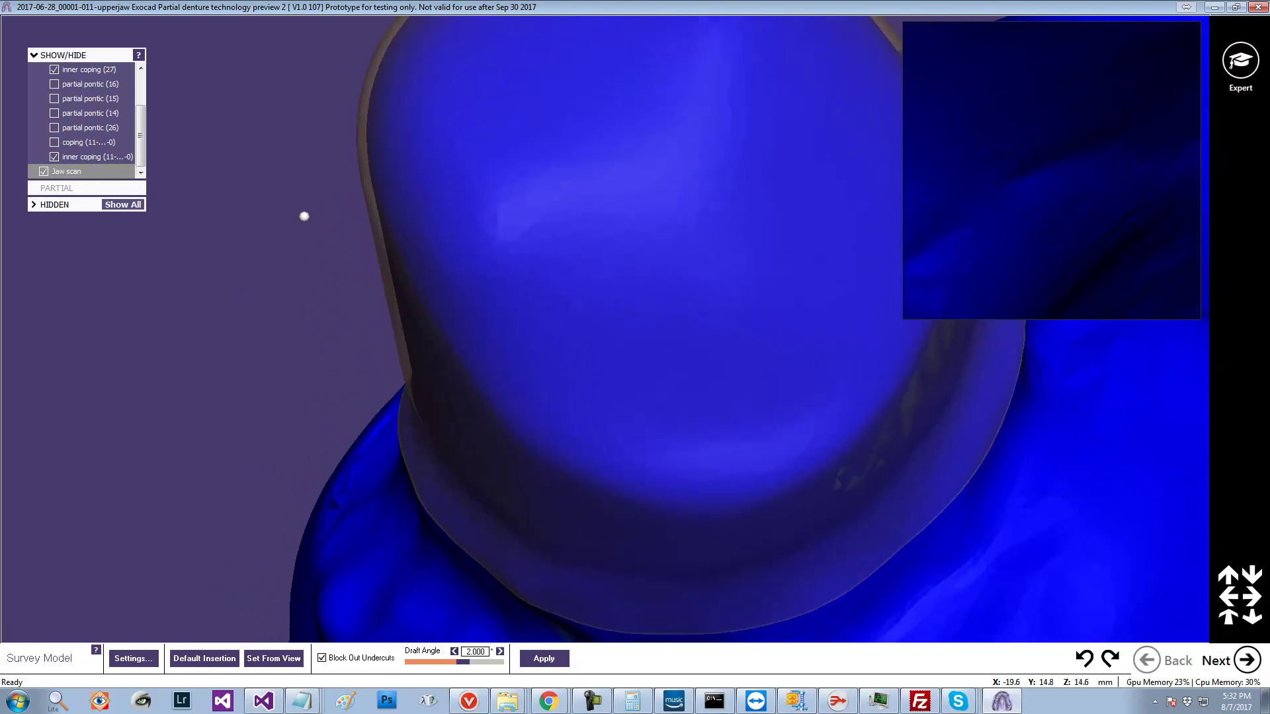
pyautogui.scroll(-3, 304, 216)
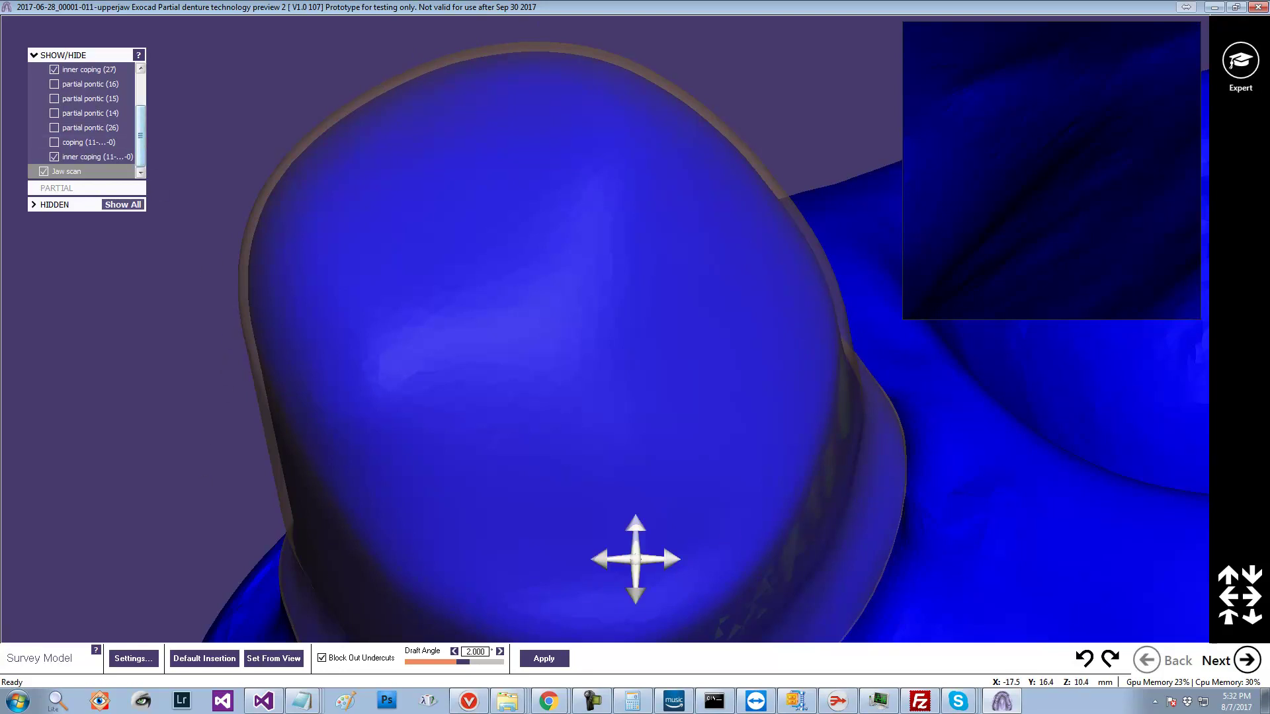
pyautogui.scroll(-8, 629, 517)
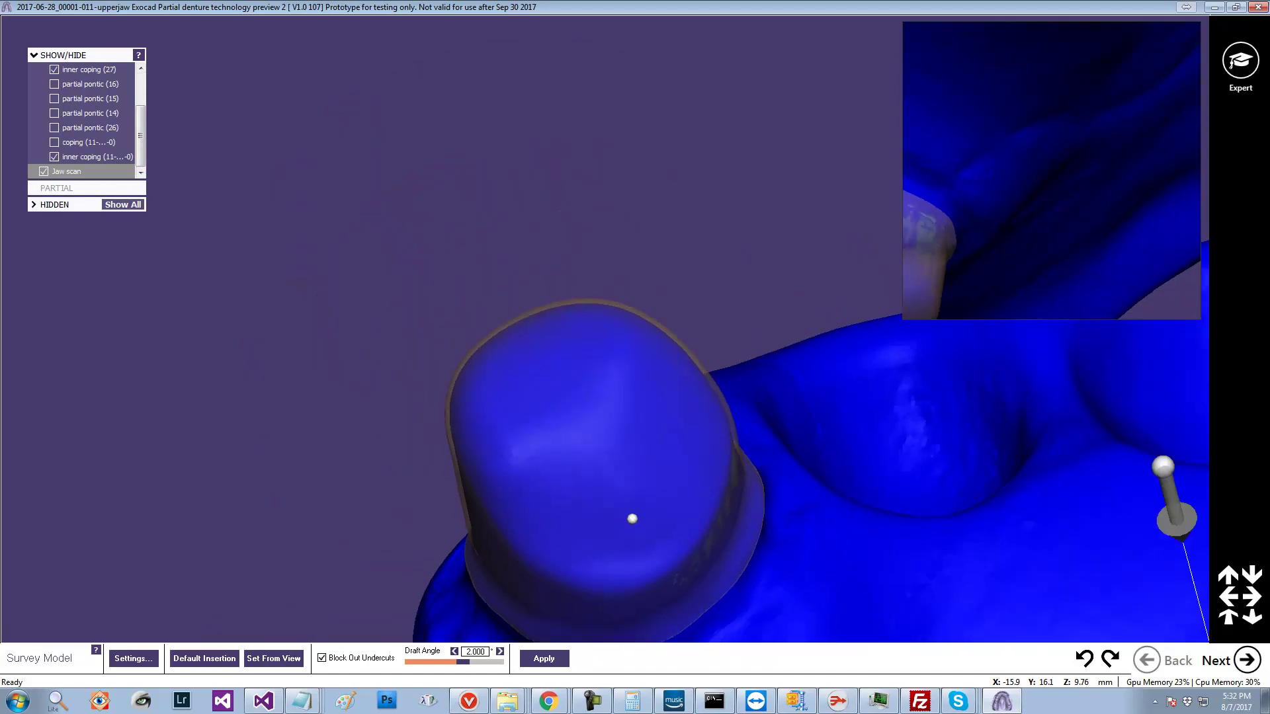
pyautogui.moveTo(422, 431); pyautogui.dragTo(154, 143, button='middle')
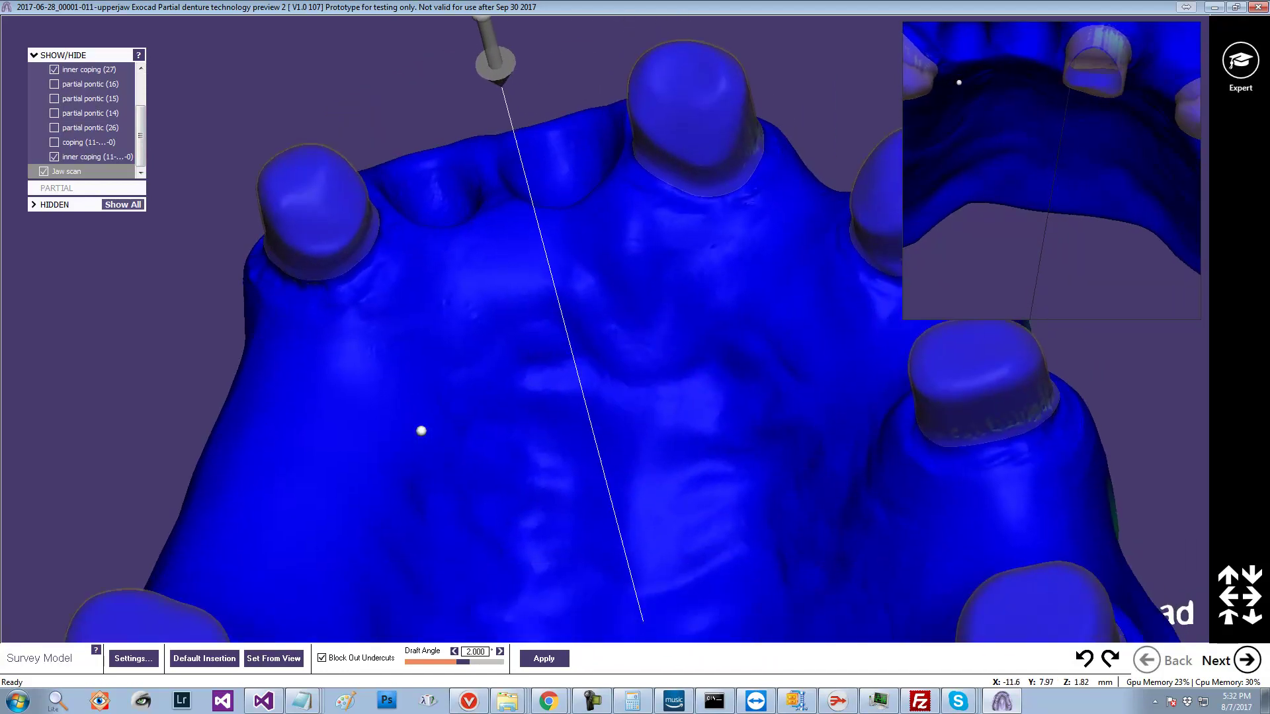
# Switch to Expert mode and open Add Parts to Partial, applying the survey.
pyautogui.click(1246, 61)
pyautogui.click(1258, 143)
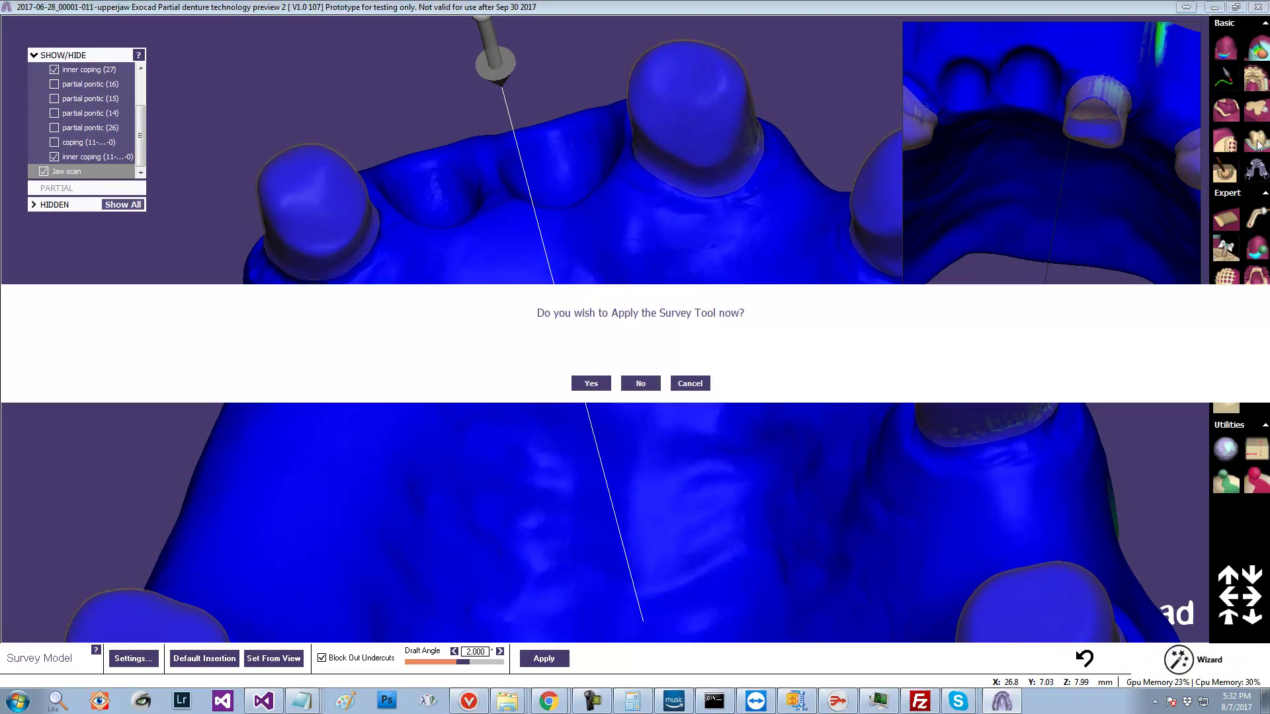
pyautogui.click(593, 384)
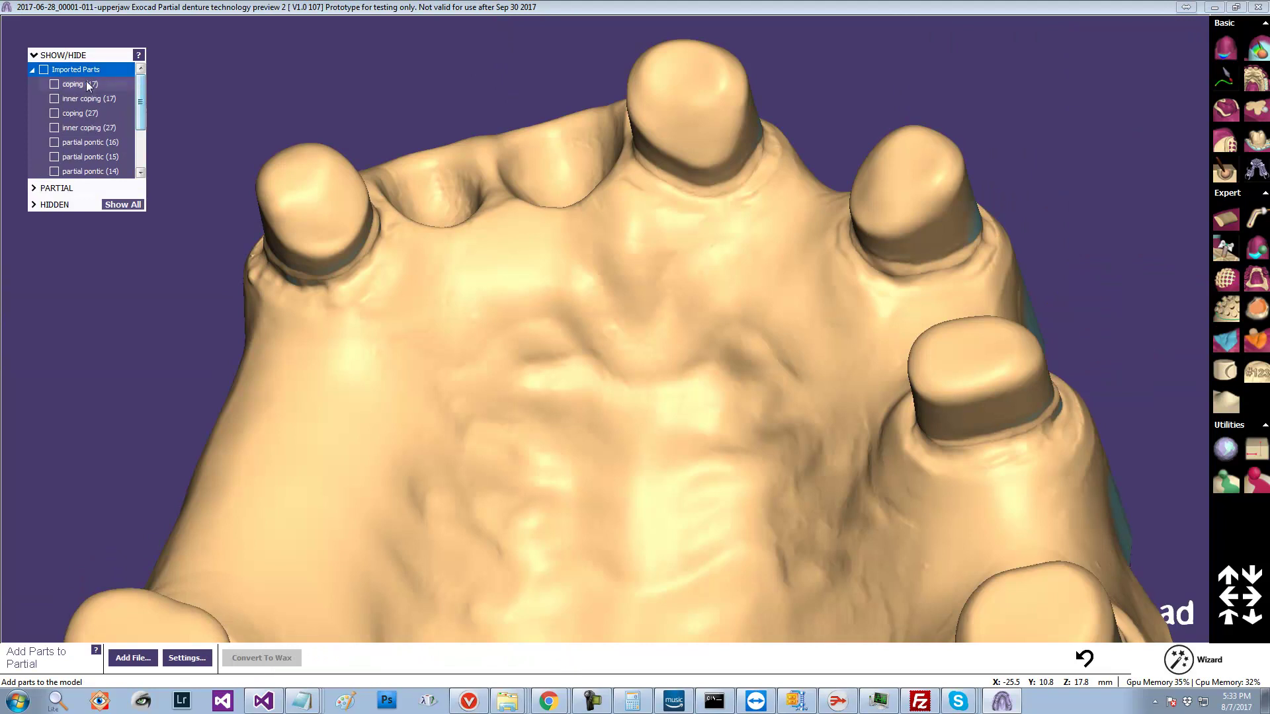
# Show all imported parts and bring up the imported part usage settings for Coping (11-...-0).
pyautogui.click(43, 70)
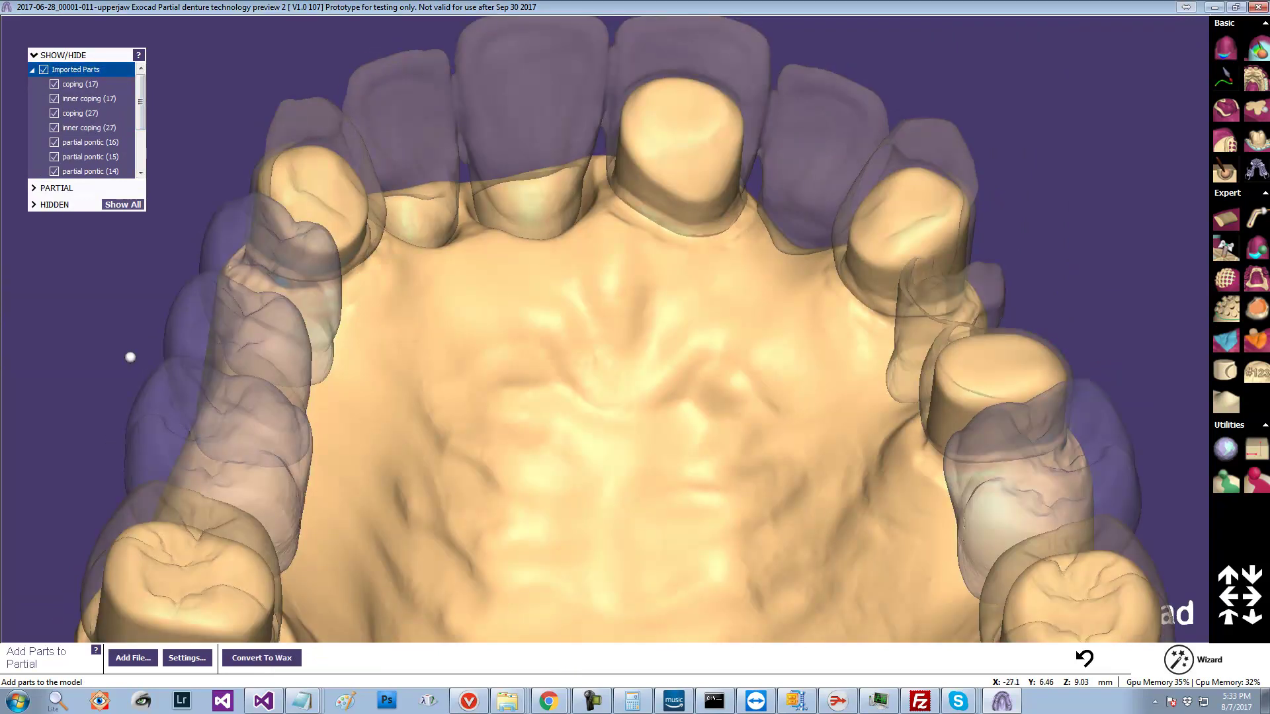
pyautogui.moveTo(123, 120)
pyautogui.click(187, 657)
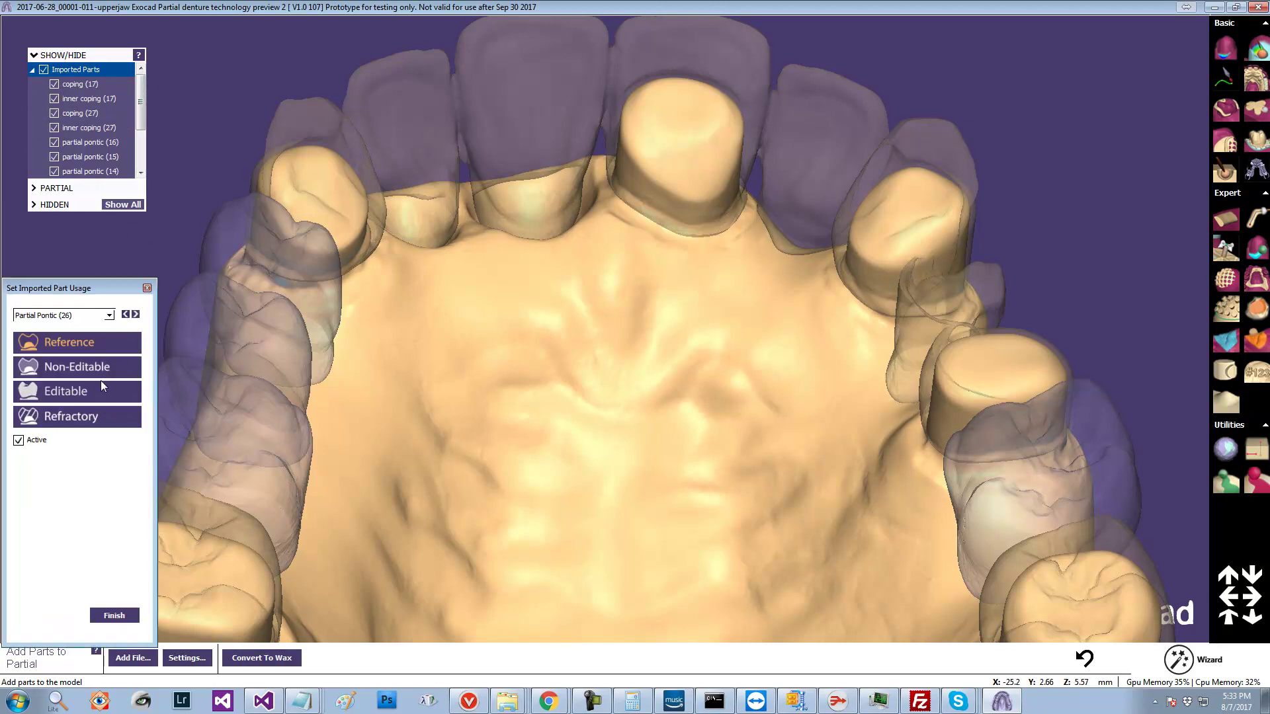
pyautogui.click(109, 317)
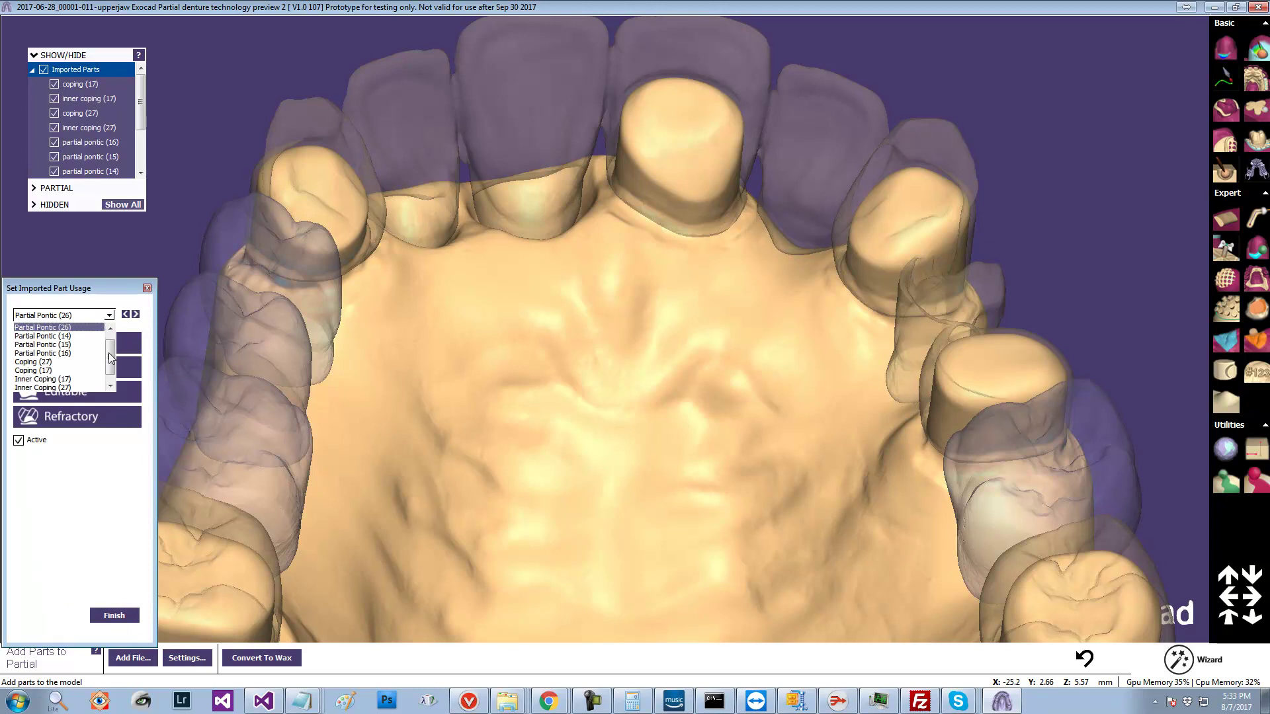
pyautogui.moveTo(113, 346); pyautogui.dragTo(112, 340)
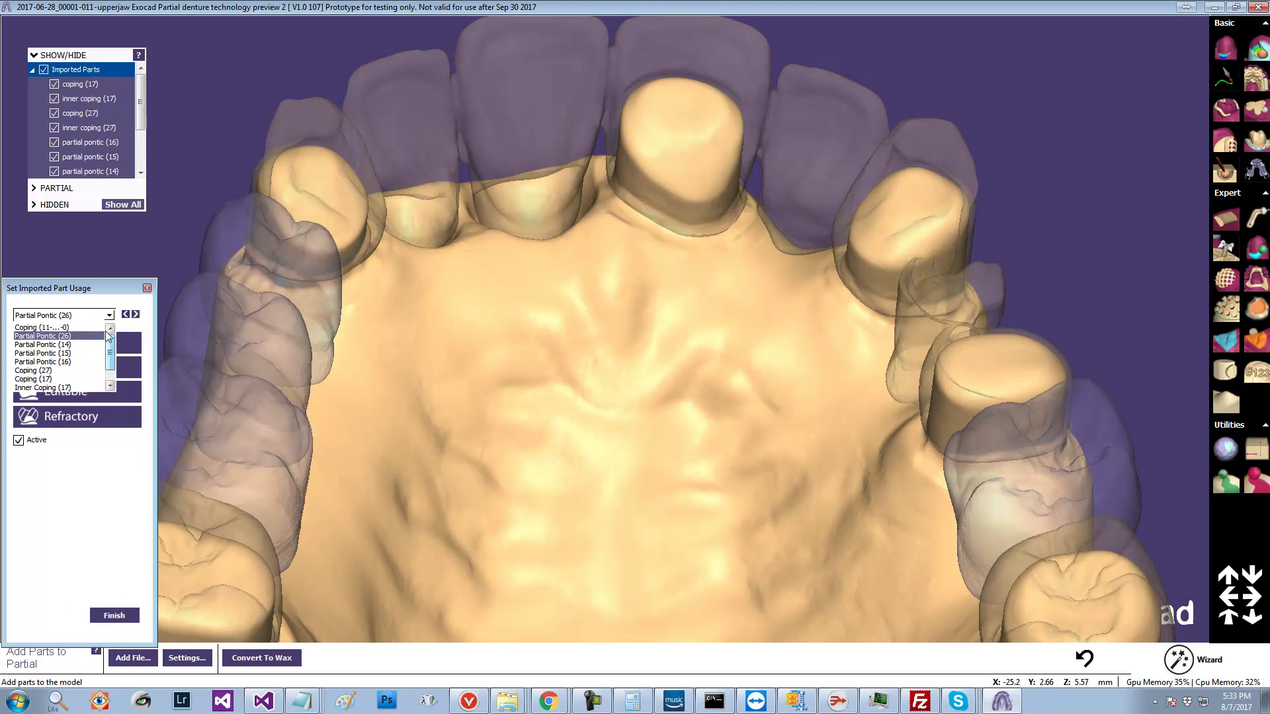
pyautogui.click(60, 329)
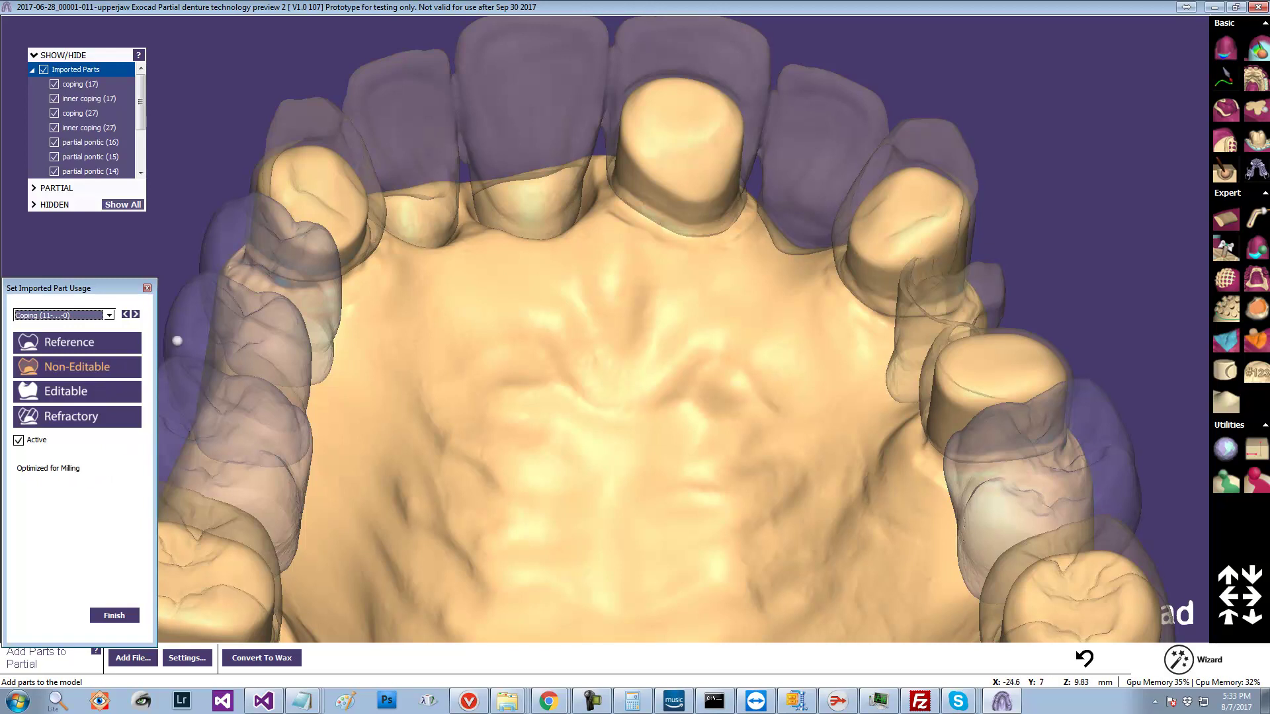
# Try the Editable and Refractory usages on Coping (11-...-0), returning it to Non-Editable.
pyautogui.click(103, 394)
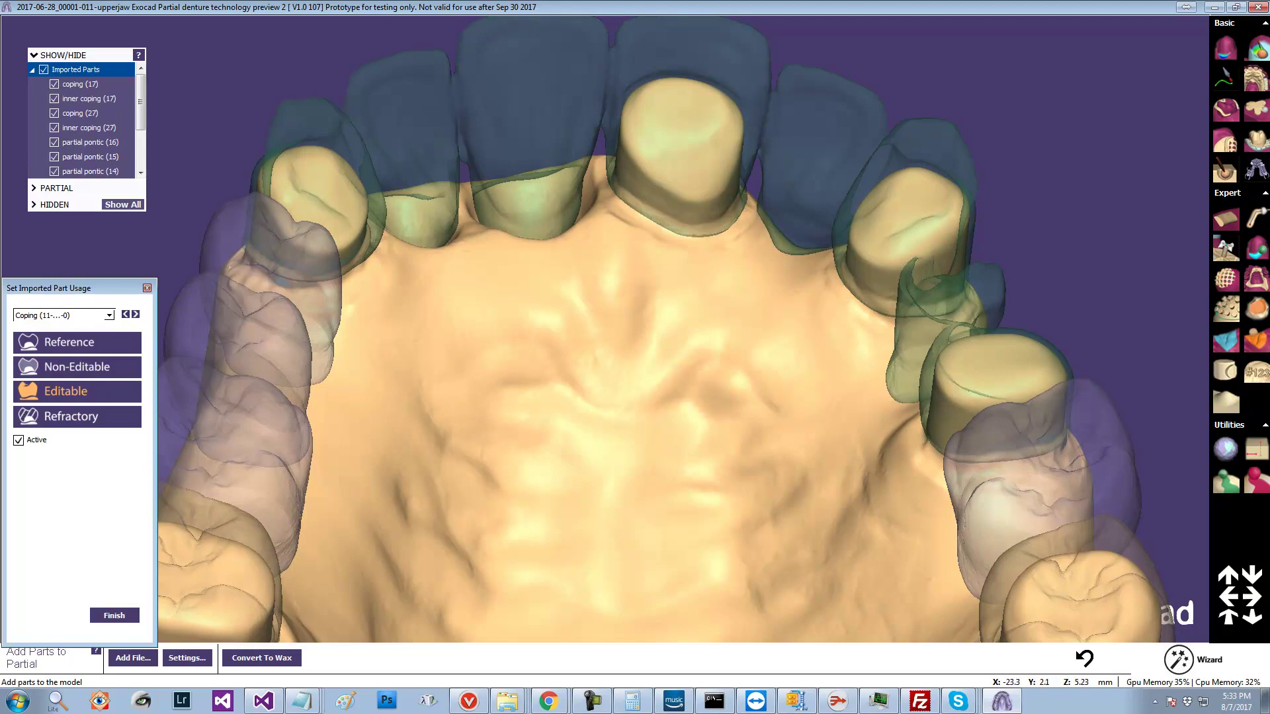
pyautogui.click(85, 419)
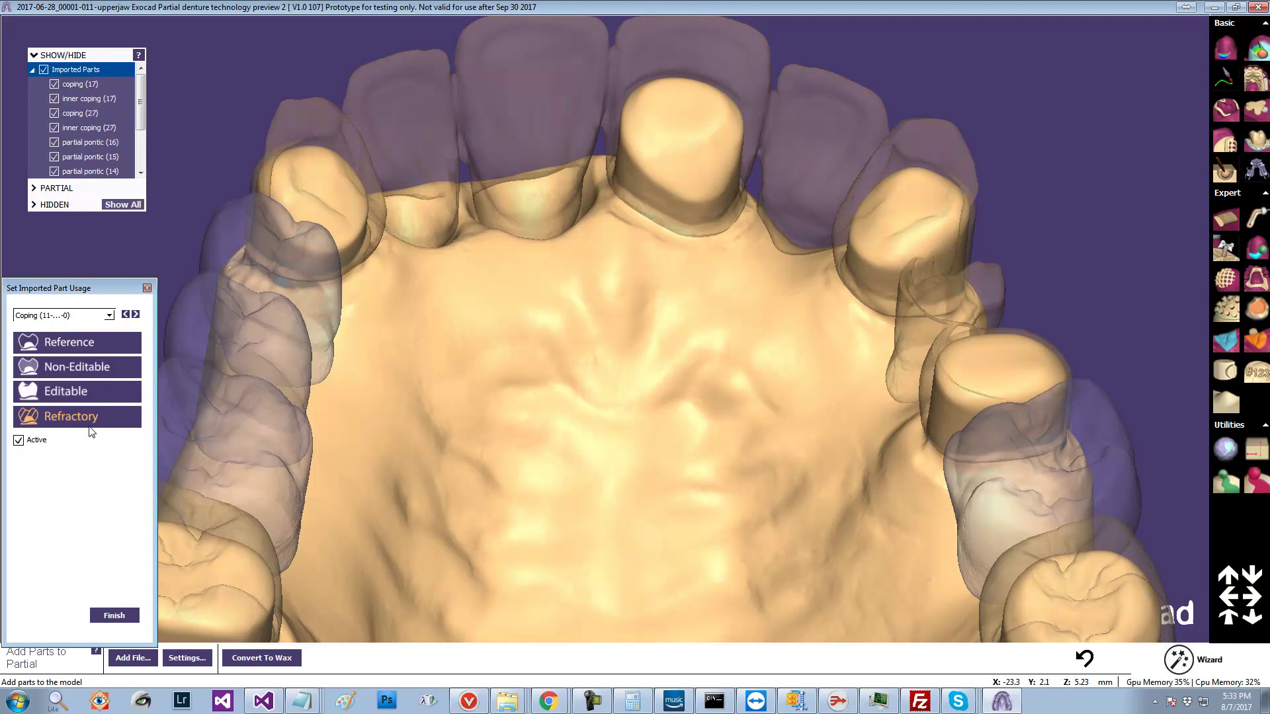
pyautogui.click(96, 367)
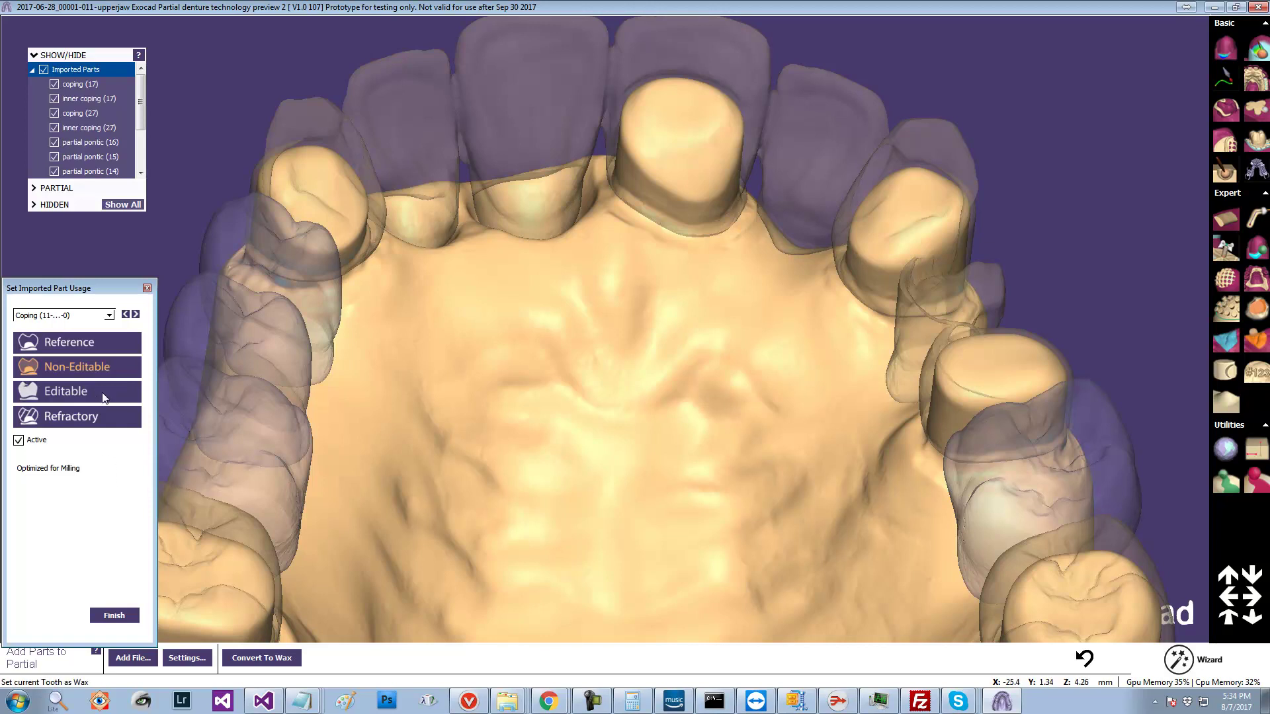
pyautogui.click(105, 369)
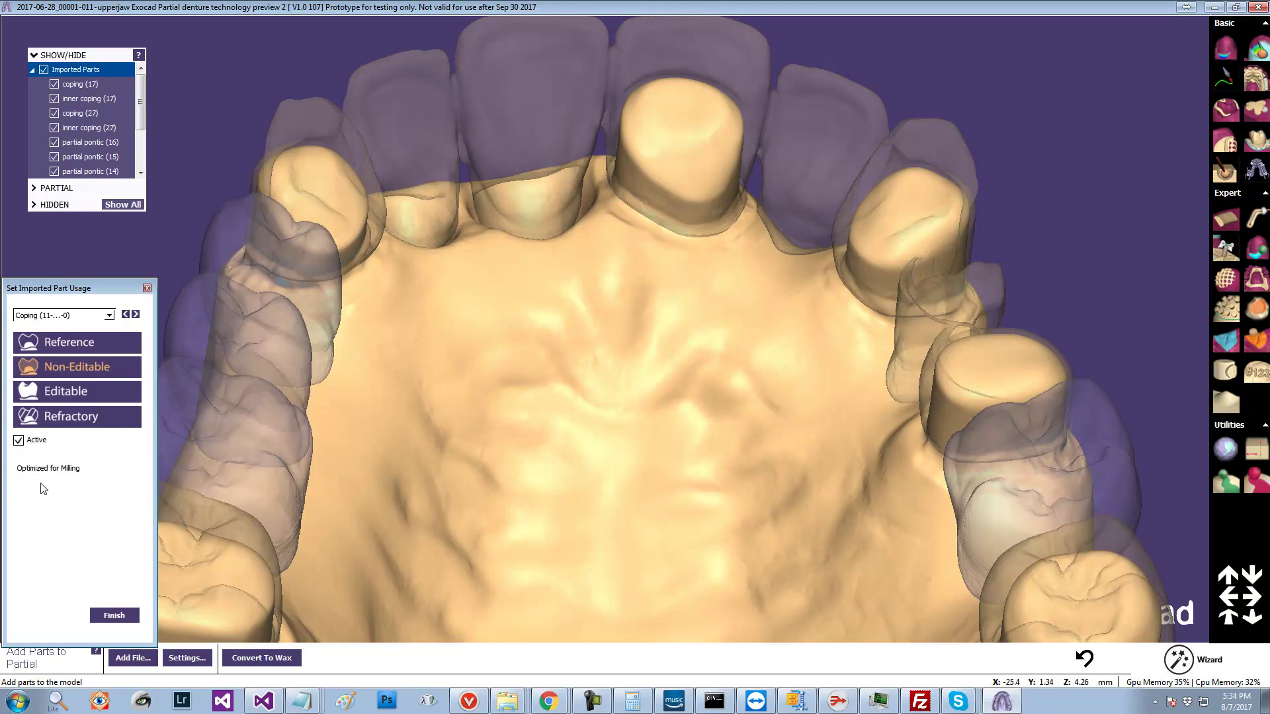